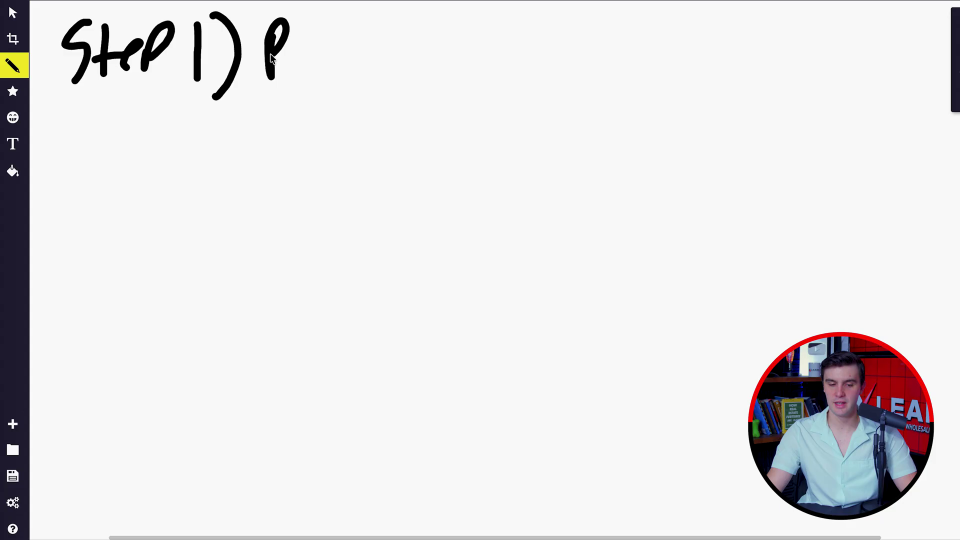
Finish handwriting 'Step 1) Ph' across the top of the whiteboard with the pencil
{"action": "left_click_drag", "start_coordinate": [295, 20], "coordinate": [307, 61]}
{"action": "left_click_drag", "start_coordinate": [318, 45], "coordinate": [320, 46]}
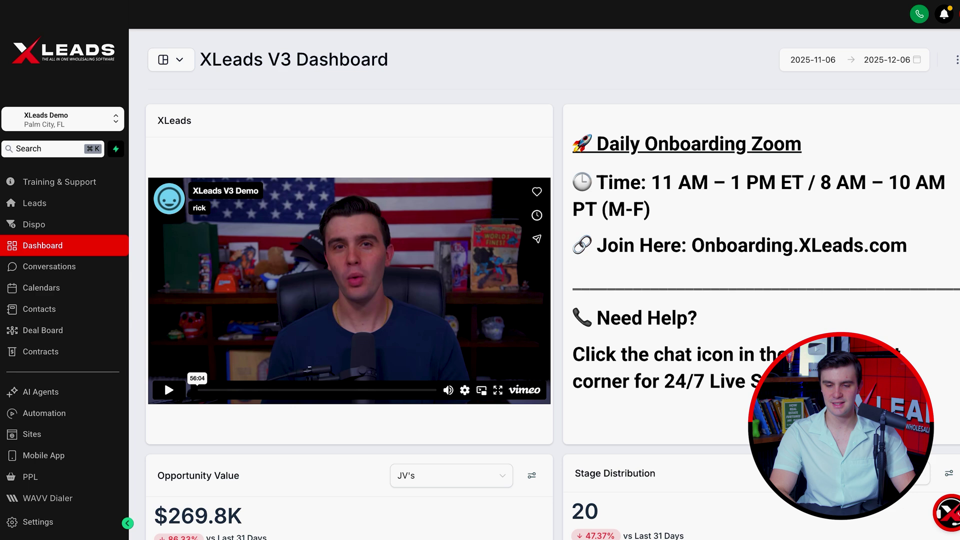
Go to Settings > Phone System and start adding a new phone number
{"action": "left_click", "coordinate": [28, 523]}
{"action": "scroll", "coordinate": [60, 450], "scroll_direction": "down", "scroll_amount": 3}
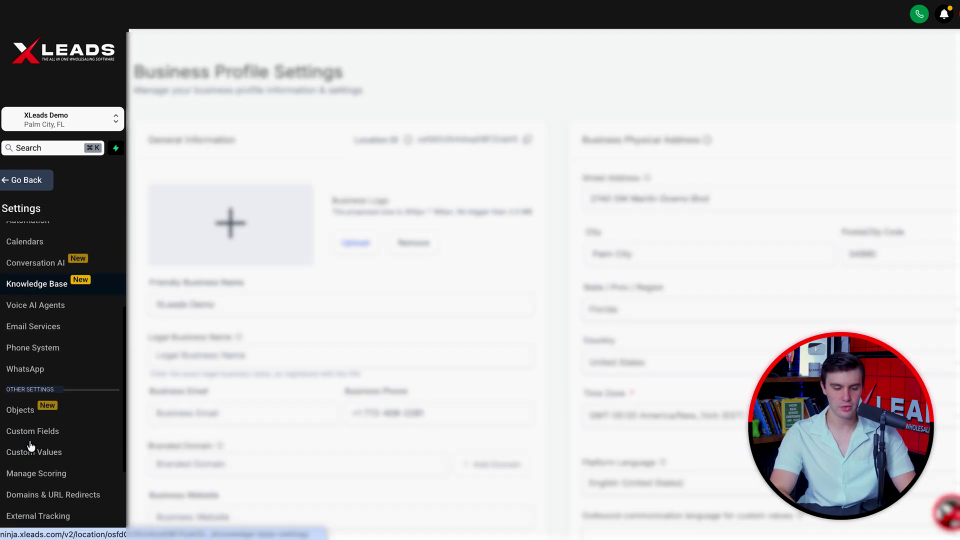
{"action": "left_click", "coordinate": [33, 348]}
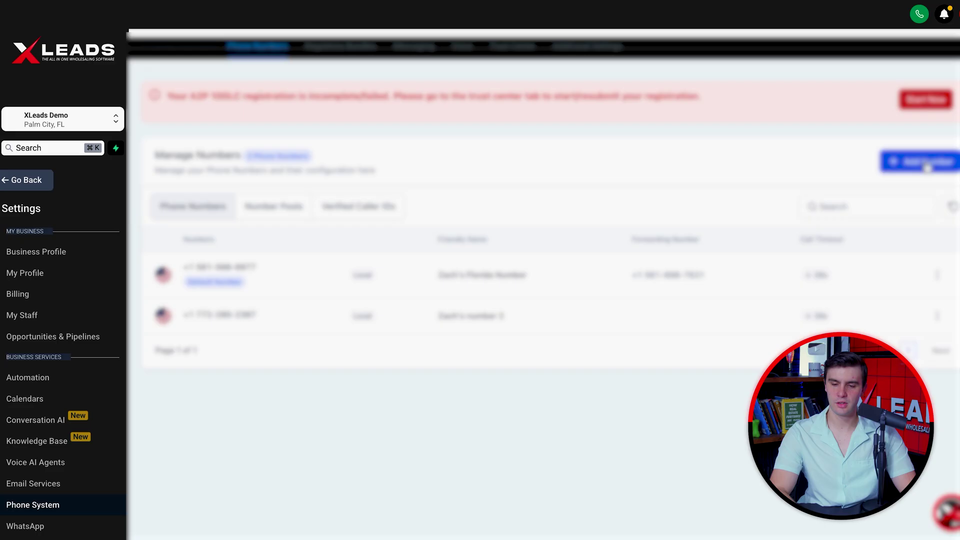
{"action": "left_click", "coordinate": [920, 165]}
{"action": "left_click", "coordinate": [908, 189]}
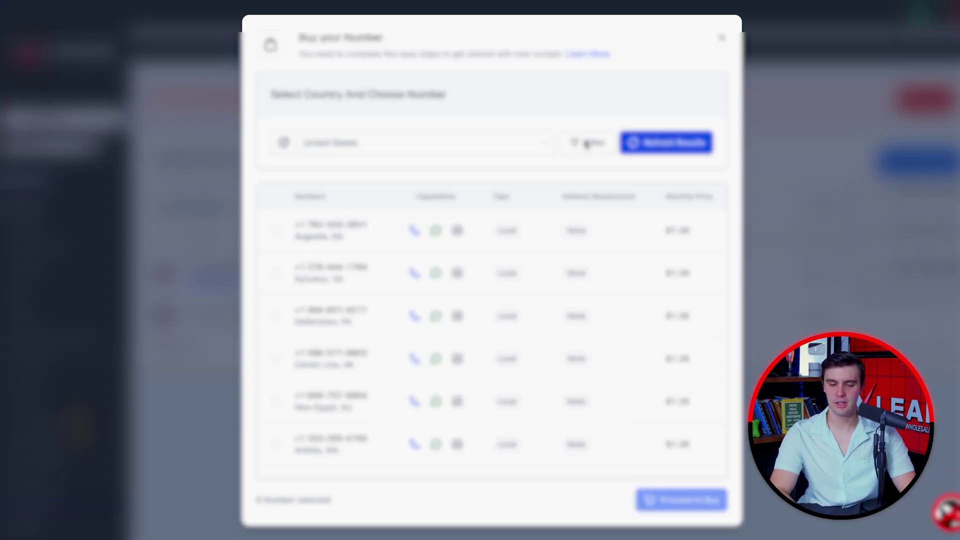
Filter available numbers by 786 matching the first part, select one, then close without buying
{"action": "left_click", "coordinate": [587, 144]}
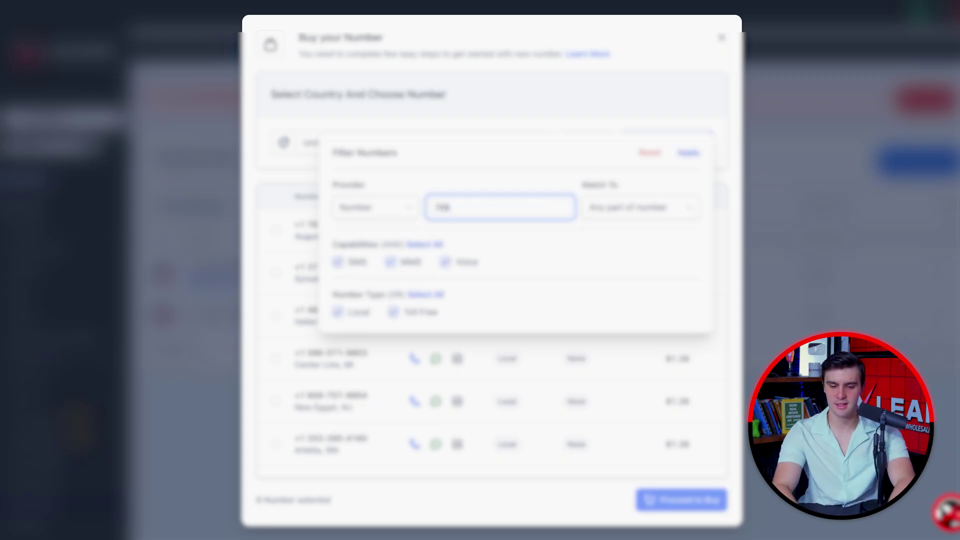
{"action": "left_click", "coordinate": [607, 214]}
{"action": "left_click", "coordinate": [616, 234]}
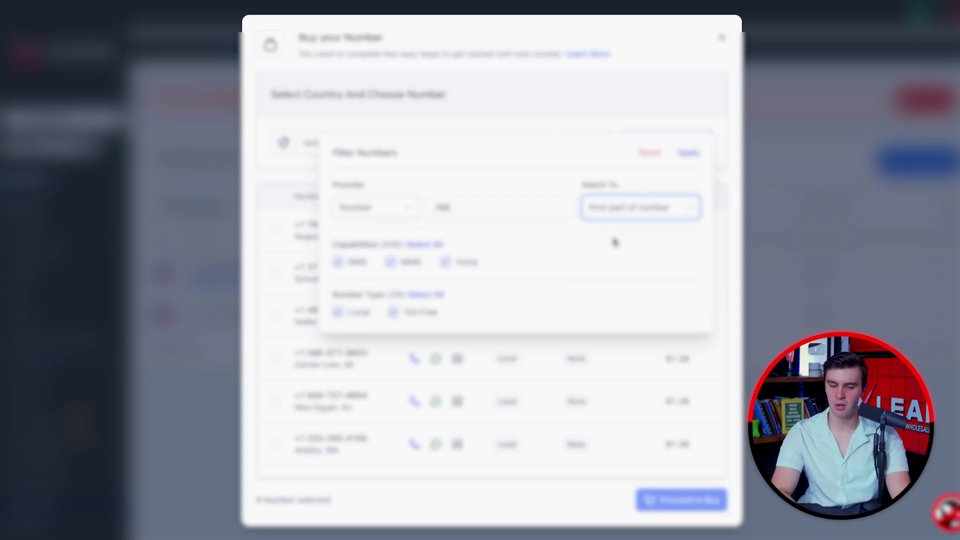
{"action": "left_click", "coordinate": [689, 154]}
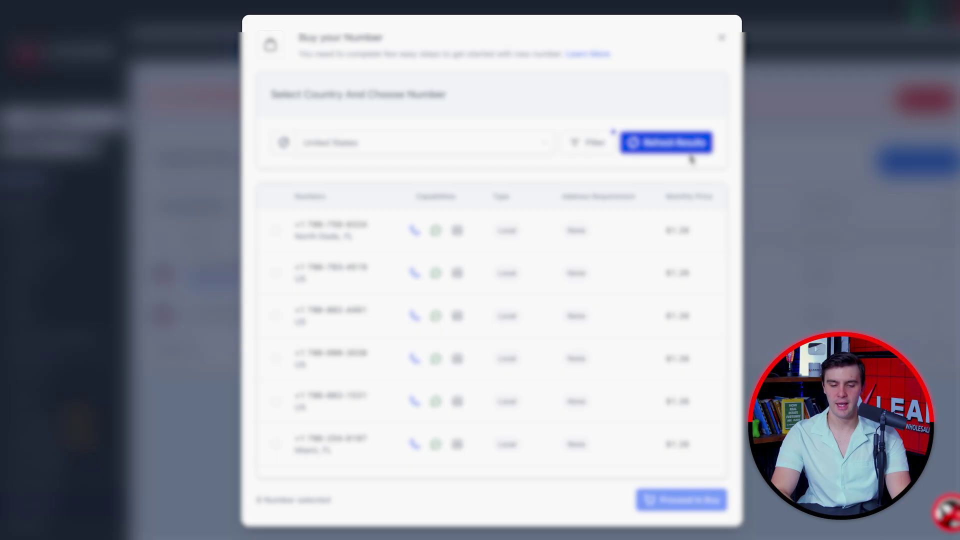
{"action": "scroll", "coordinate": [385, 364], "scroll_direction": "down", "scroll_amount": 4}
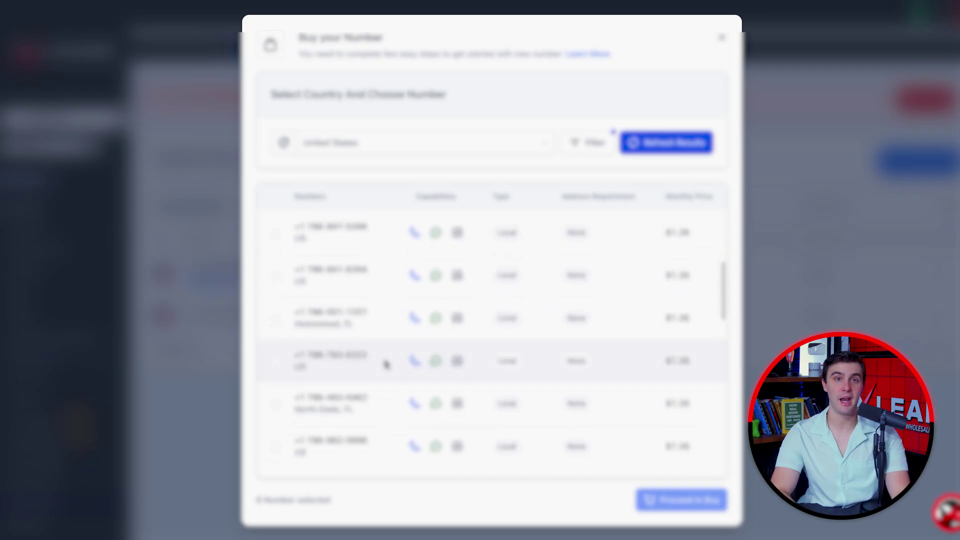
{"action": "left_click", "coordinate": [275, 227]}
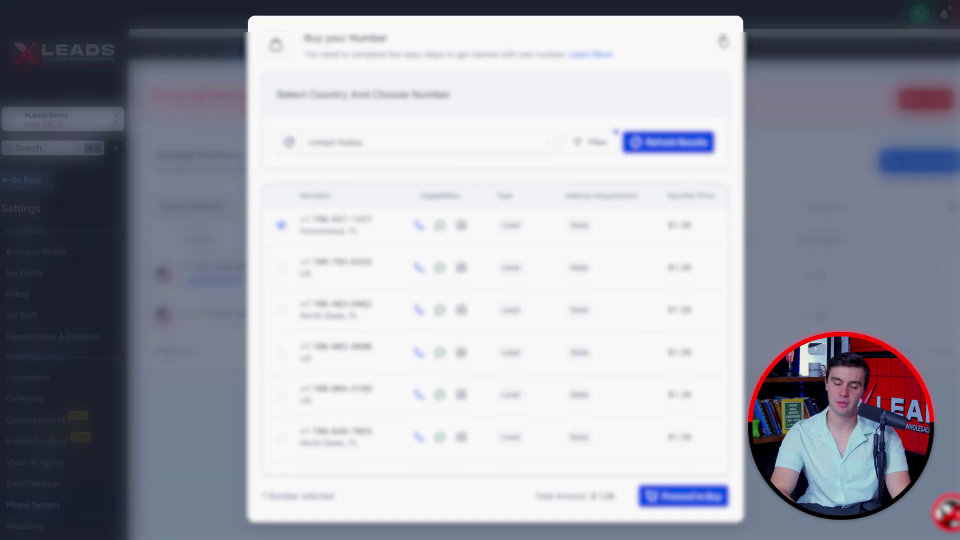
{"action": "left_click", "coordinate": [732, 41]}
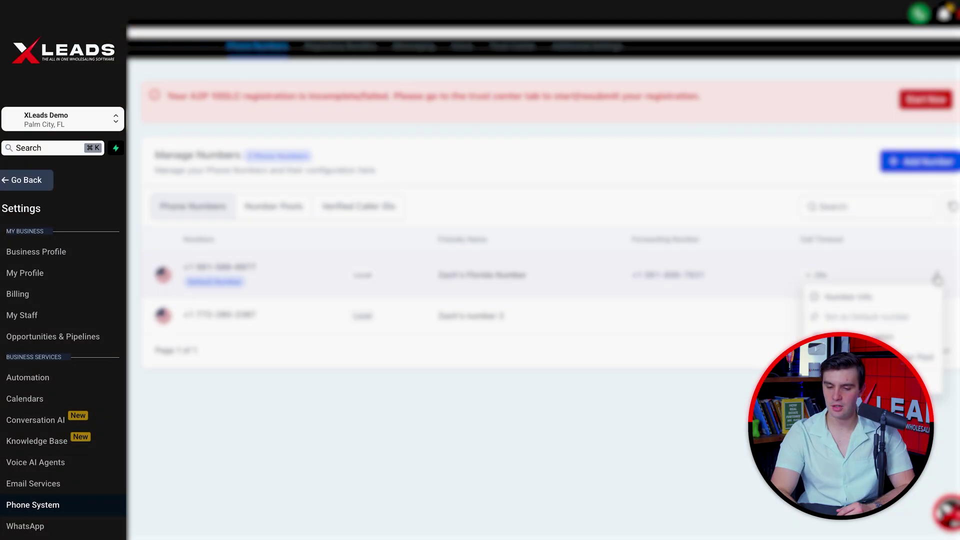
Turn off Call Recording in the first number's Configure settings and close the dialog
{"action": "left_click", "coordinate": [850, 336]}
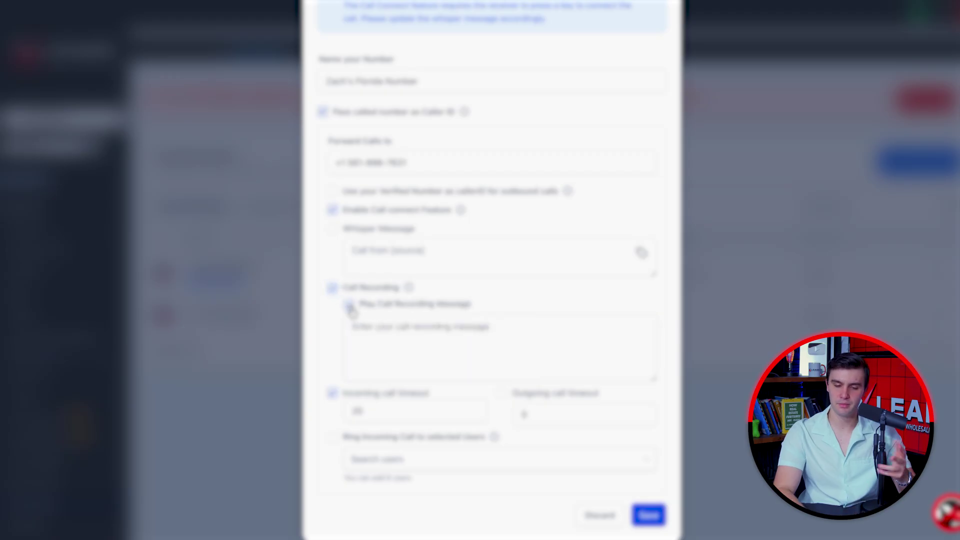
{"action": "left_click", "coordinate": [332, 288]}
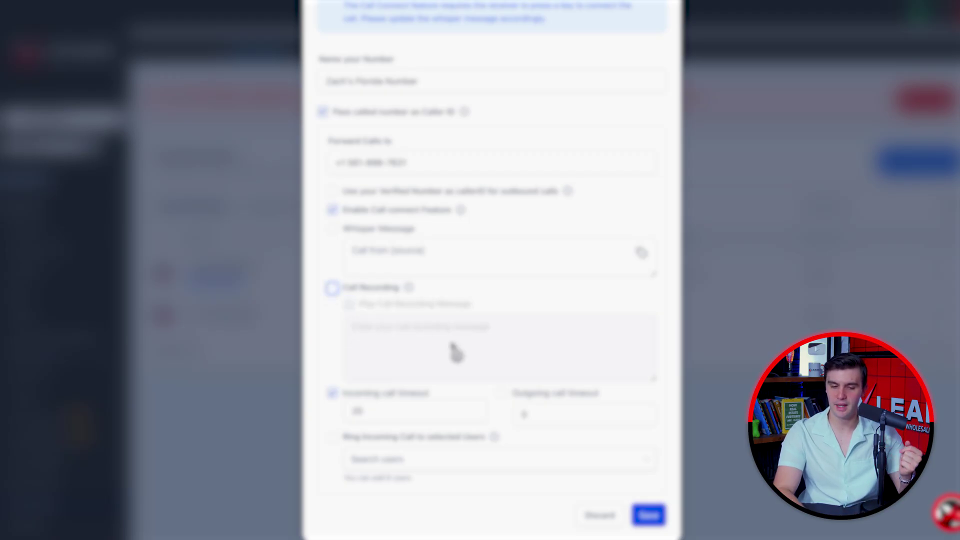
{"action": "scroll", "coordinate": [454, 350], "scroll_direction": "up", "scroll_amount": 2}
{"action": "left_click", "coordinate": [659, 25]}
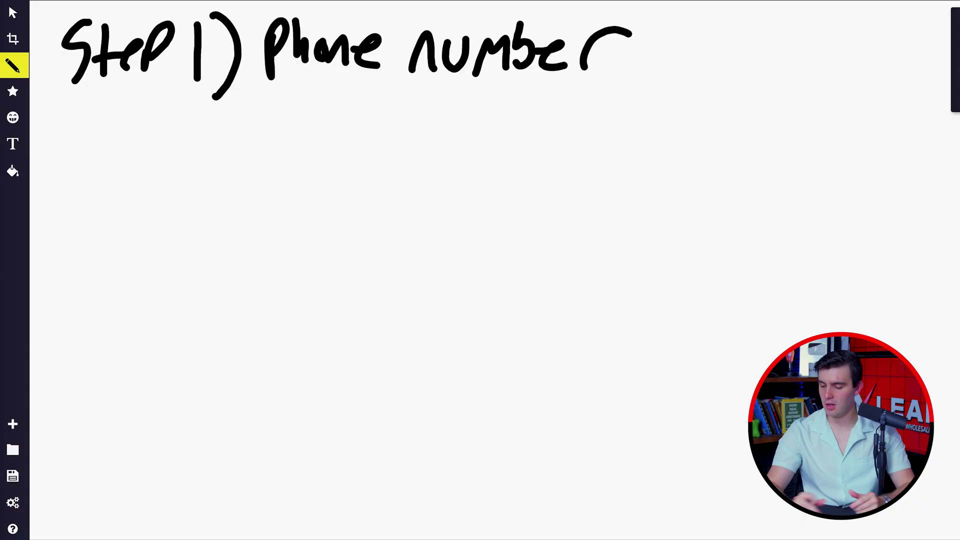
Handwrite 'Step 2) A2P Approved' beneath the phone number step
{"action": "left_click_drag", "start_coordinate": [91, 116], "coordinate": [63, 168]}
{"action": "left_click_drag", "start_coordinate": [101, 109], "coordinate": [104, 171]}
{"action": "left_click_drag", "start_coordinate": [75, 146], "coordinate": [118, 142]}
{"action": "left_click_drag", "start_coordinate": [122, 148], "coordinate": [131, 163]}
{"action": "left_click_drag", "start_coordinate": [160, 148], "coordinate": [161, 151]}
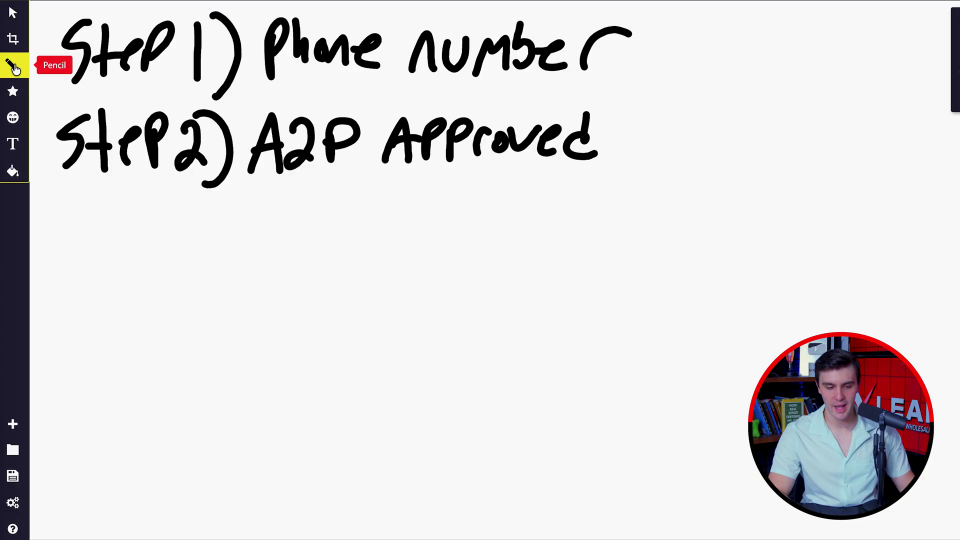
Switch the pen to red and write notes: 'us do it for you', Live chat, email, A2P Approved
{"action": "left_click", "coordinate": [13, 65]}
{"action": "left_click", "coordinate": [12, 65]}
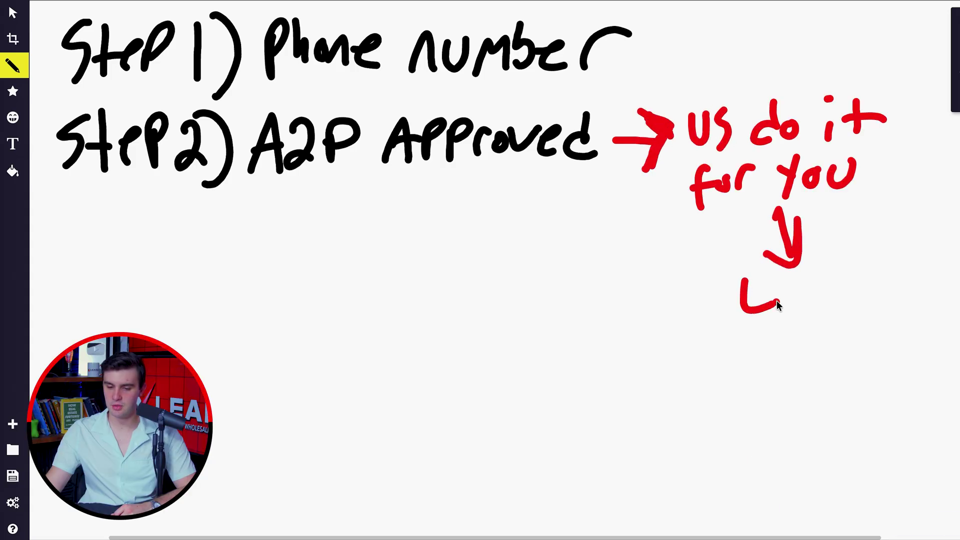
{"action": "mouse_move", "coordinate": [767, 328]}
{"action": "left_mouse_down"}
{"action": "mouse_move", "coordinate": [844, 328]}
{"action": "mouse_move", "coordinate": [870, 417]}
{"action": "mouse_move", "coordinate": [892, 395]}
{"action": "left_mouse_up"}
{"action": "mouse_move", "coordinate": [792, 494]}
{"action": "left_mouse_down"}
{"action": "mouse_move", "coordinate": [845, 472]}
{"action": "mouse_move", "coordinate": [950, 457]}
{"action": "mouse_move", "coordinate": [940, 441]}
{"action": "left_mouse_up"}
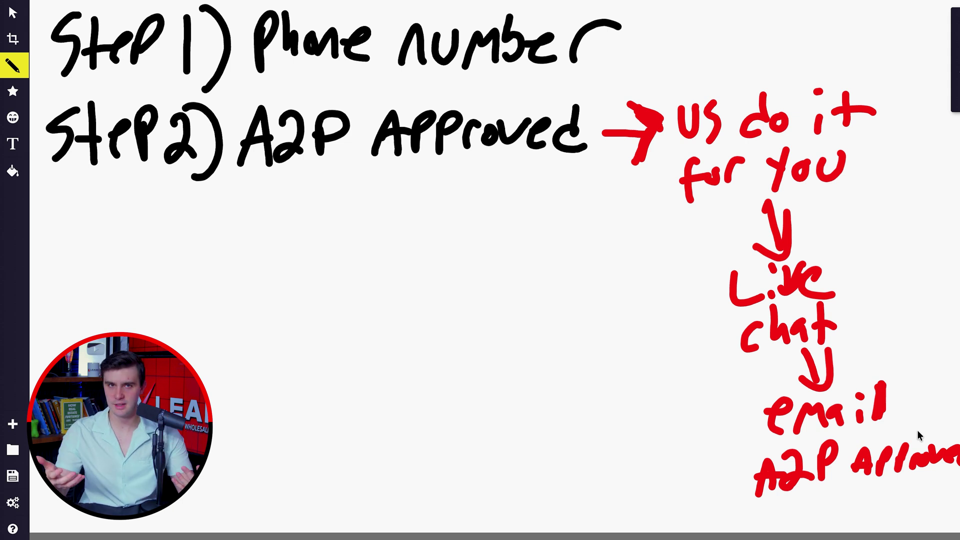
Start a new A2P 10DLC registration via Start Now and Start Registering Now in Trust Center
{"action": "left_click", "coordinate": [383, 191]}
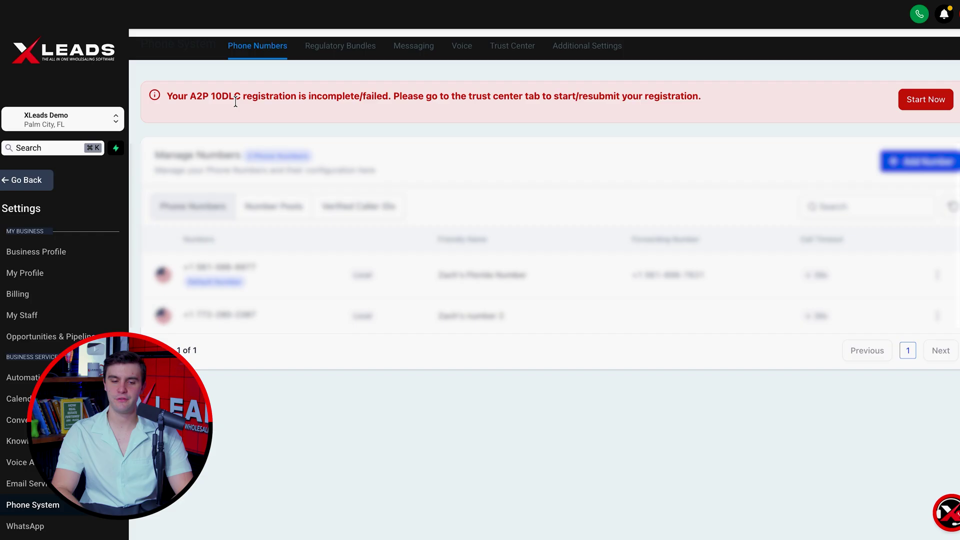
{"action": "left_click", "coordinate": [925, 100]}
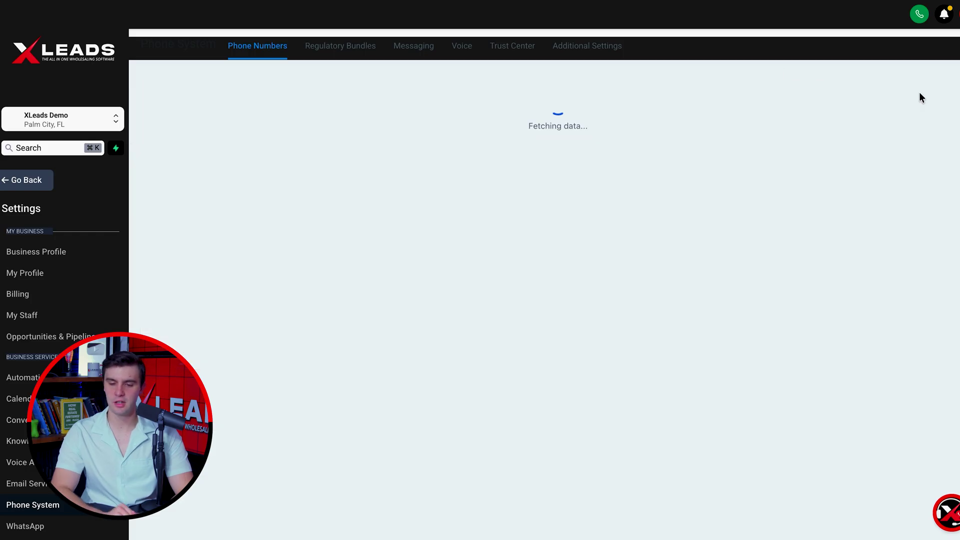
{"action": "scroll", "coordinate": [525, 312], "scroll_direction": "down", "scroll_amount": 3}
{"action": "left_click", "coordinate": [237, 448]}
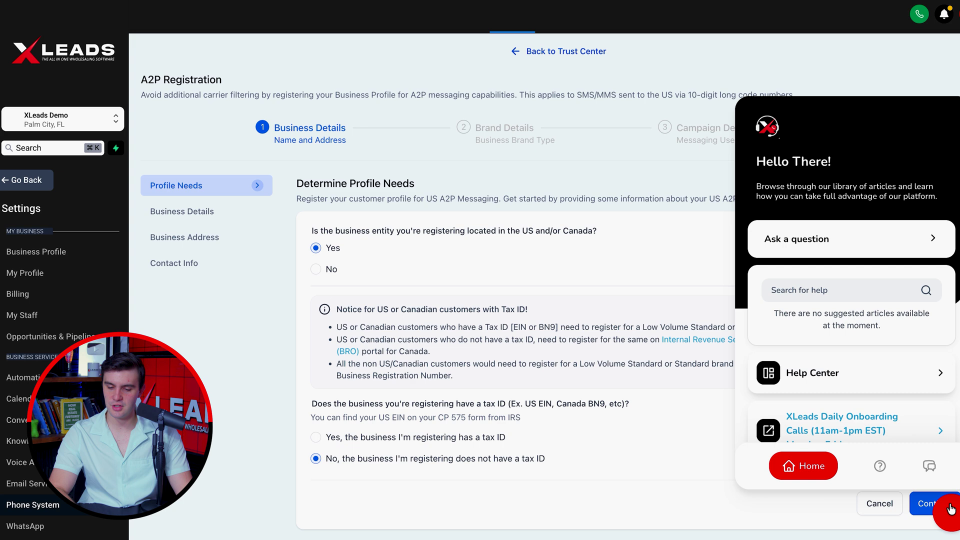
In the Chat Assistant, request a real person, then ask for an email support ticket
{"action": "left_click", "coordinate": [929, 466]}
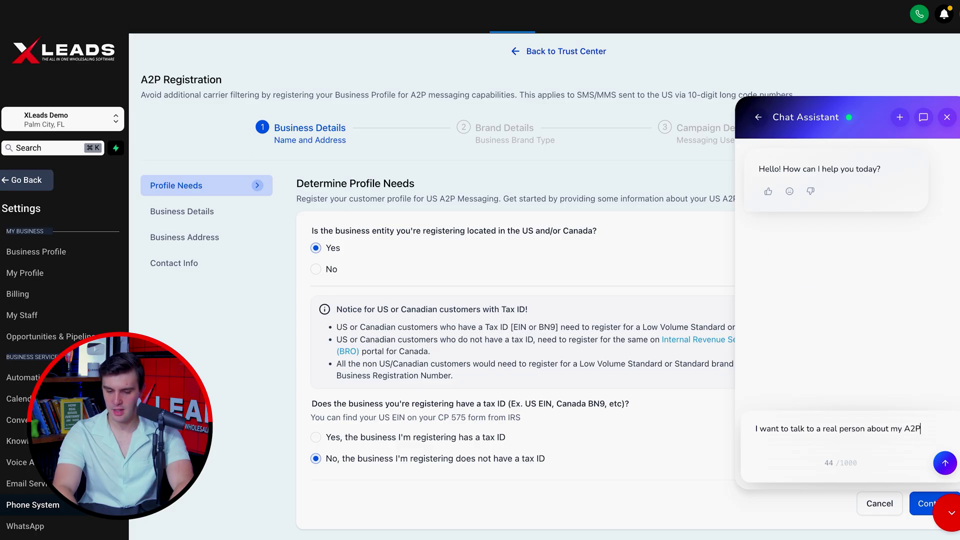
{"action": "key", "text": "Return"}
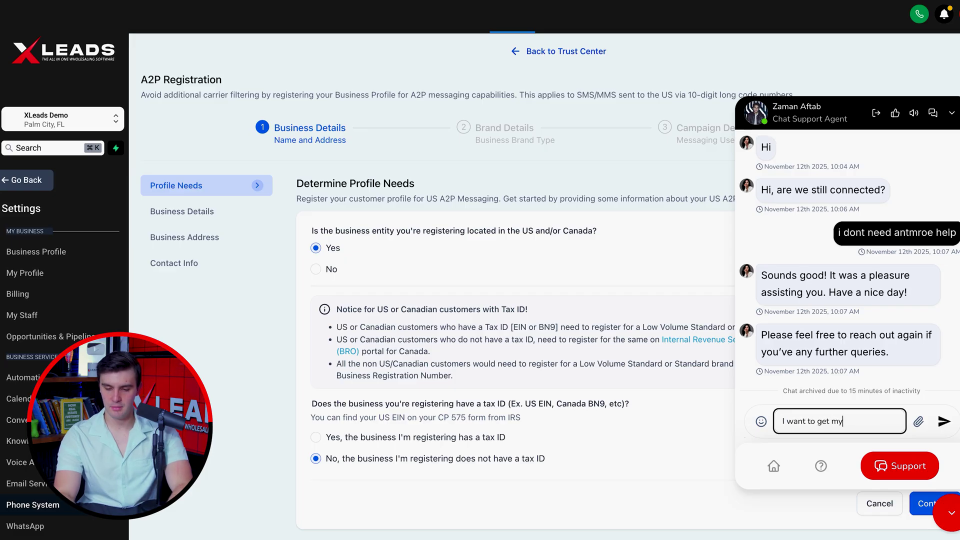
{"action": "type", "text": "ved "}
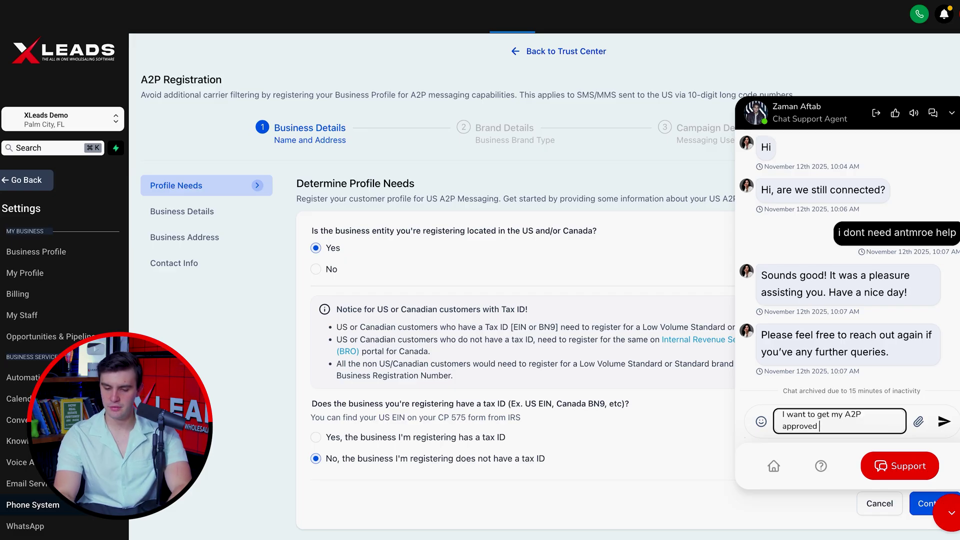
{"action": "type", "text": "please give me an"}
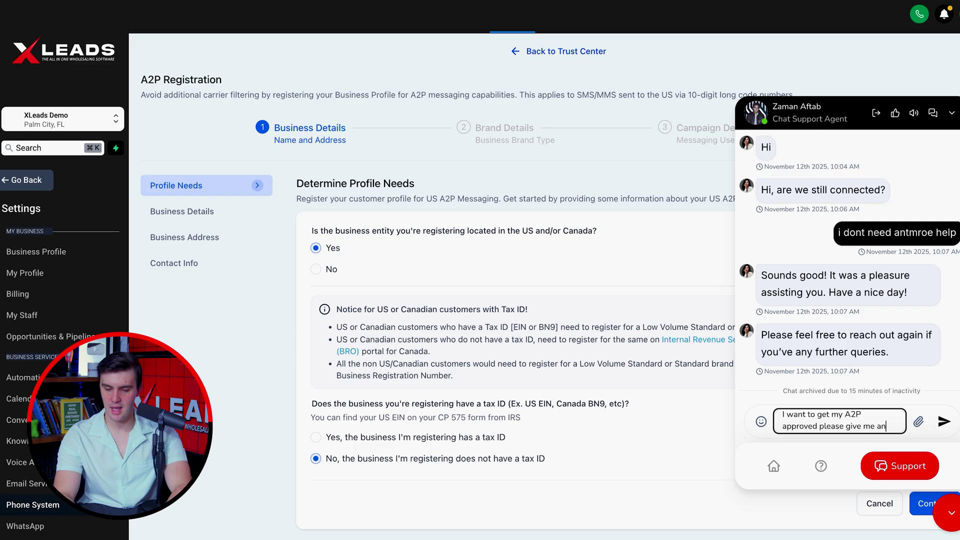
{"action": "type", "text": " email support ticket"}
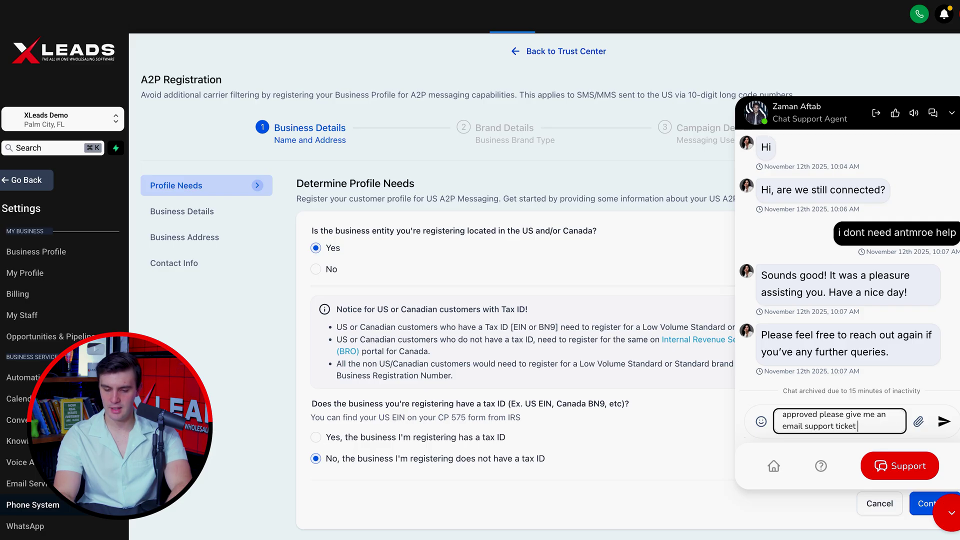
{"action": "type", "text": "u can do it for me"}
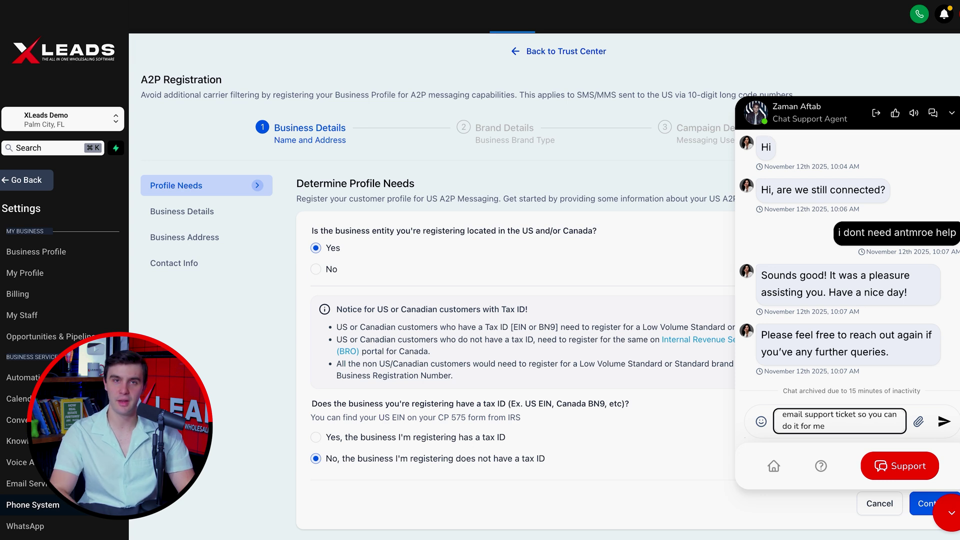
{"action": "key", "text": "Return"}
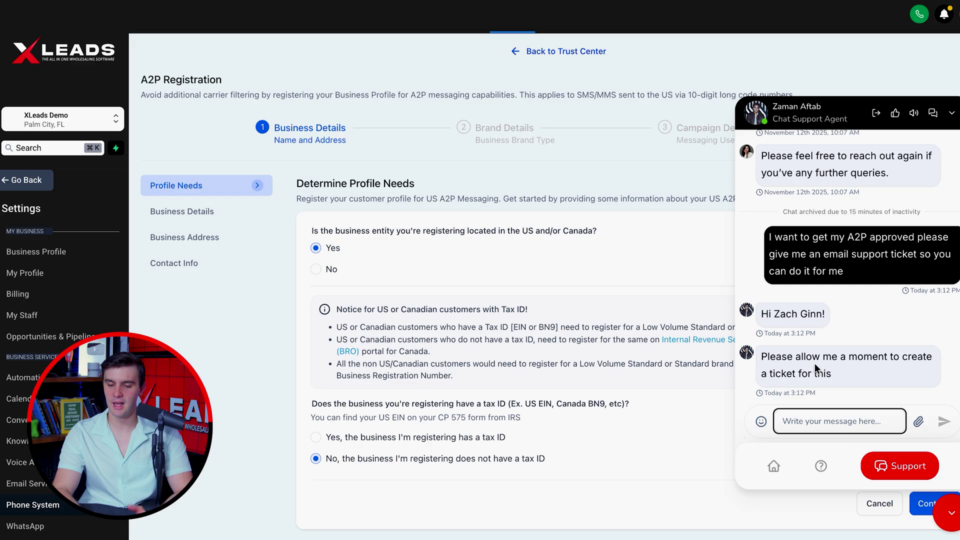
Reopen the support chat, read the ticket confirmation, and send 'I want a zoom also'
{"action": "left_click", "coordinate": [815, 369]}
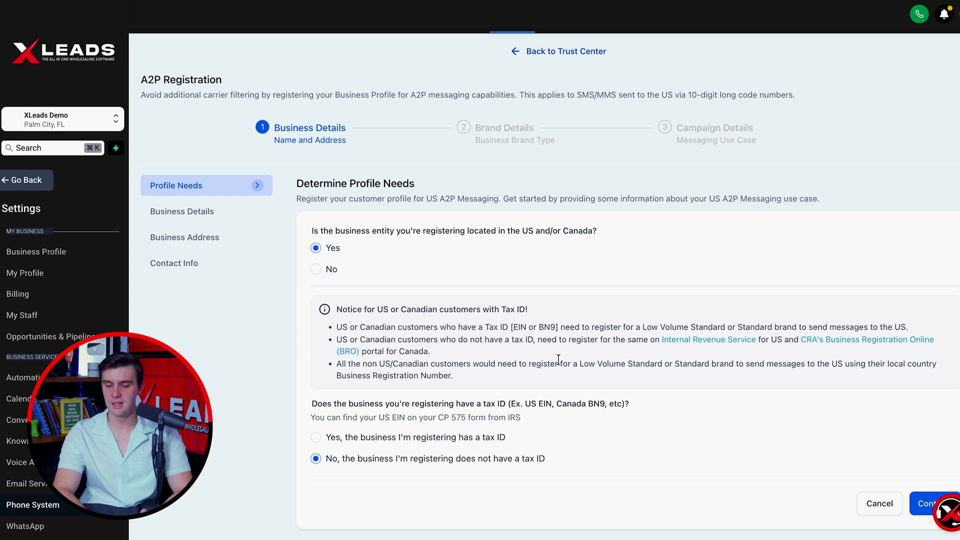
{"action": "left_click", "coordinate": [947, 515]}
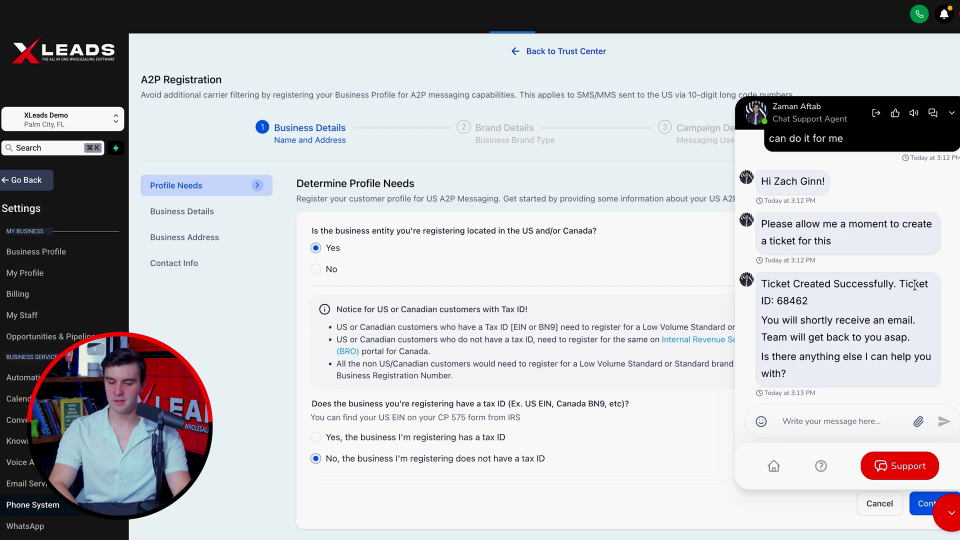
{"action": "left_click", "coordinate": [825, 421]}
{"action": "type", "text": "I want "}
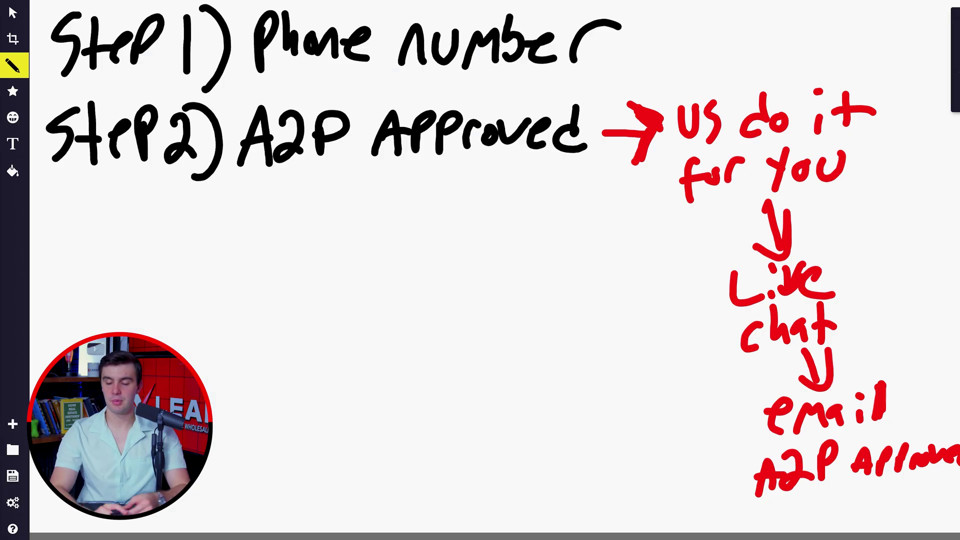
Handwrite 'Step3) Pull a List' below the Step 2 line
{"action": "mouse_move", "coordinate": [64, 184]}
{"action": "left_mouse_down"}
{"action": "mouse_move", "coordinate": [75, 196]}
{"action": "mouse_move", "coordinate": [165, 203]}
{"action": "mouse_move", "coordinate": [190, 245]}
{"action": "left_mouse_up"}
{"action": "mouse_move", "coordinate": [237, 207]}
{"action": "left_mouse_down"}
{"action": "mouse_move", "coordinate": [274, 189]}
{"action": "mouse_move", "coordinate": [386, 187]}
{"action": "mouse_move", "coordinate": [464, 166]}
{"action": "left_mouse_up"}
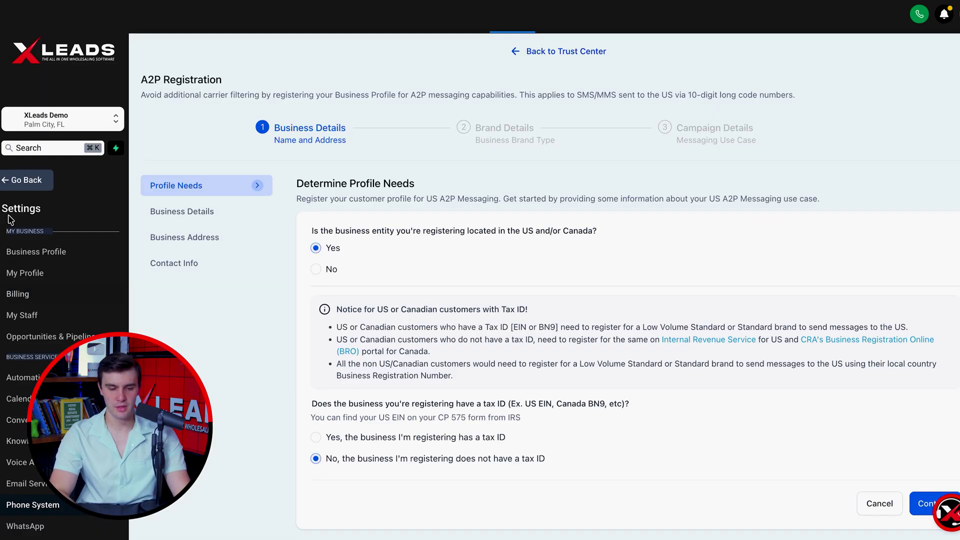
Search leads in Kansas City, MO filtered to Zombie Property, showing 44 results
{"action": "left_click", "coordinate": [10, 182]}
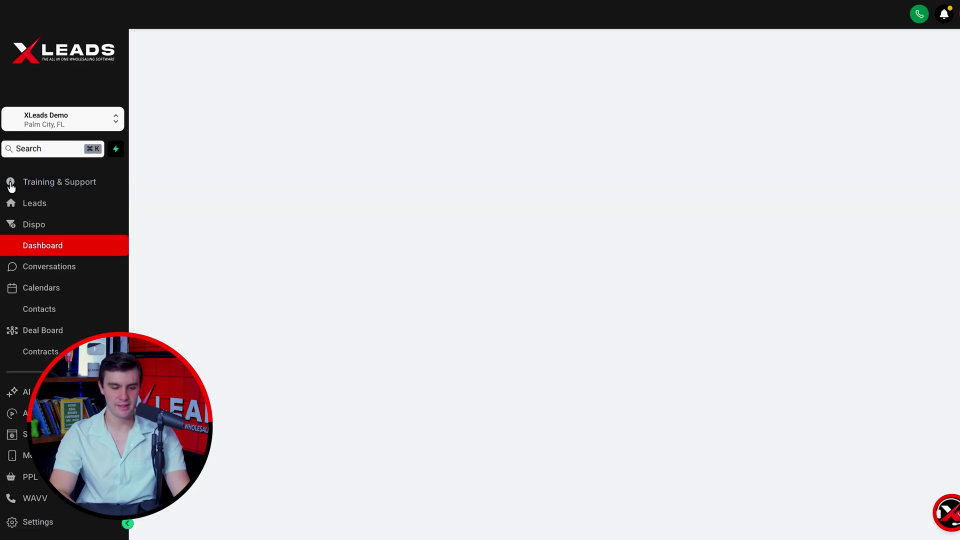
{"action": "left_click", "coordinate": [40, 205]}
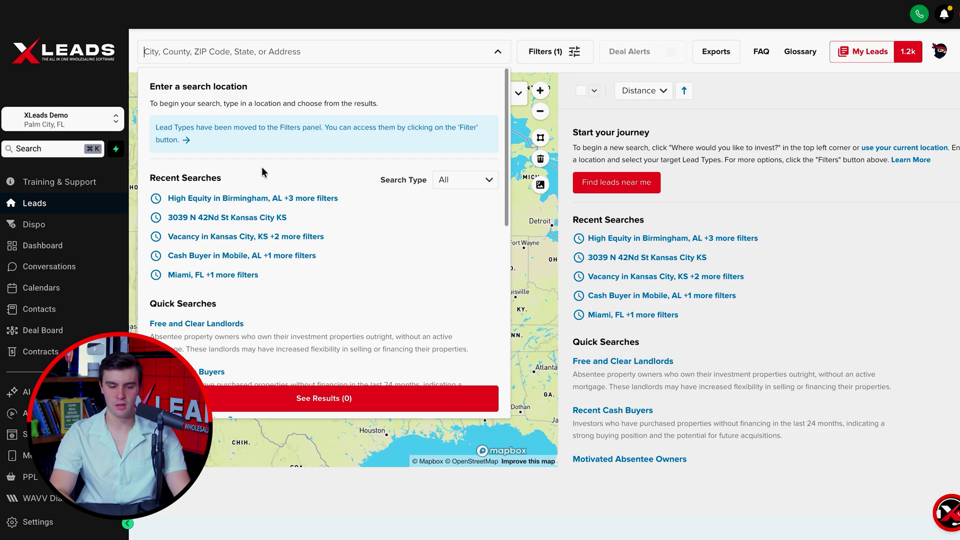
{"action": "type", "text": "kansas city, mo"}
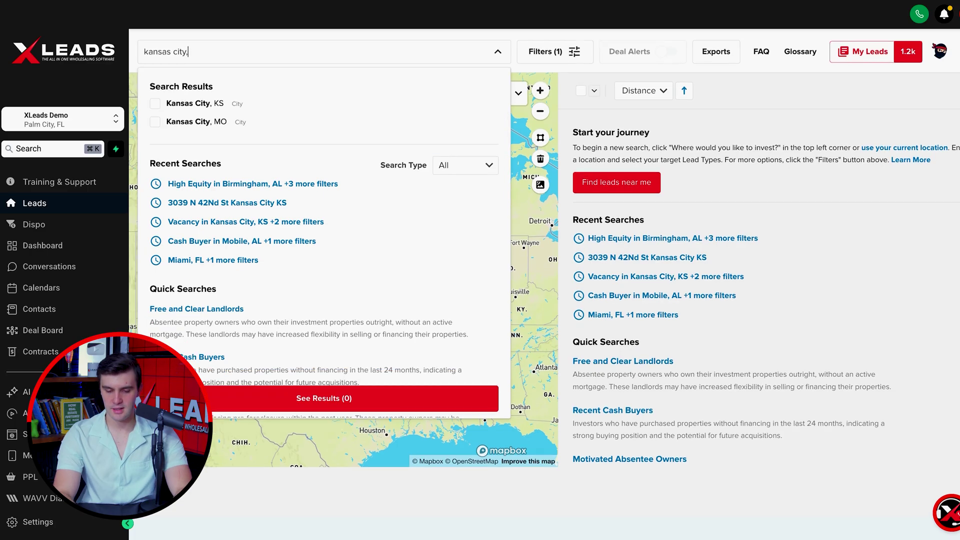
{"action": "left_click", "coordinate": [208, 101]}
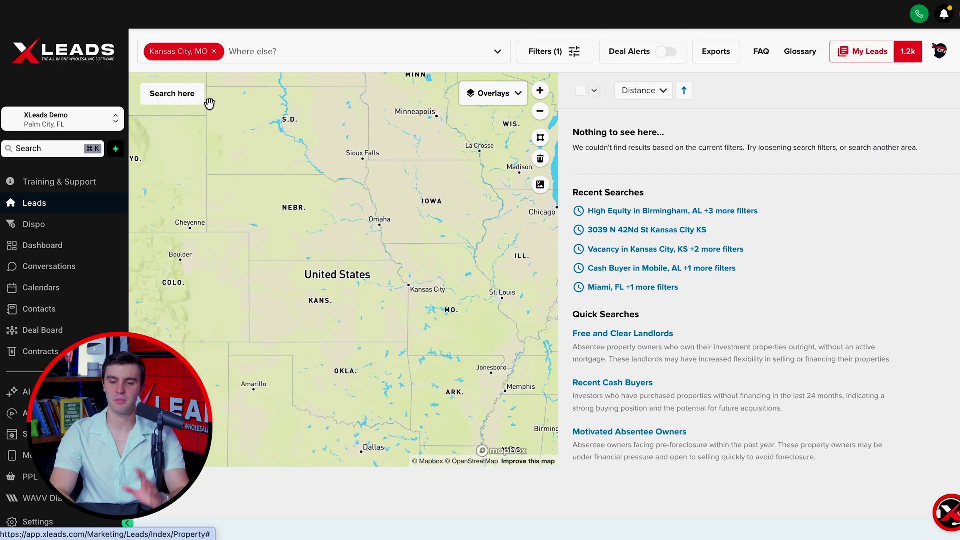
{"action": "left_click", "coordinate": [547, 51]}
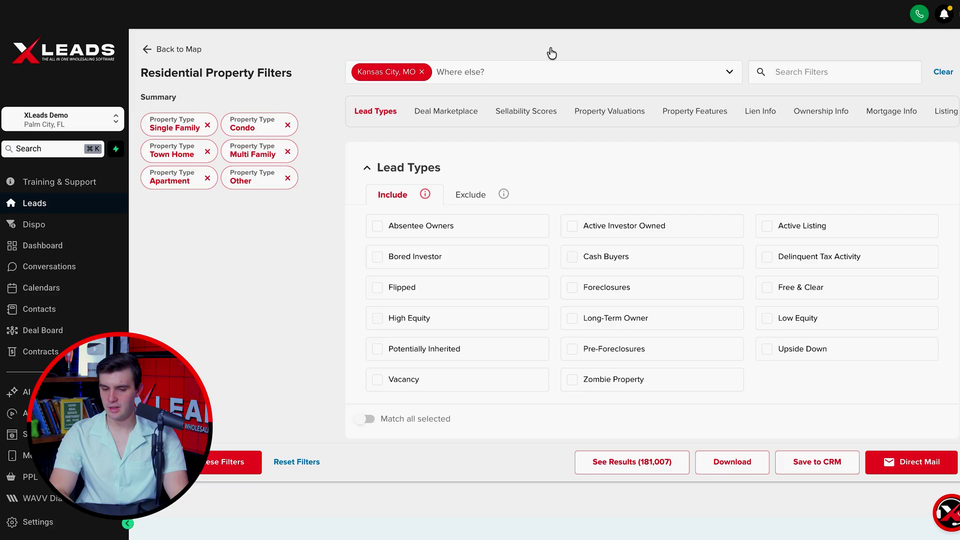
{"action": "left_click", "coordinate": [642, 382]}
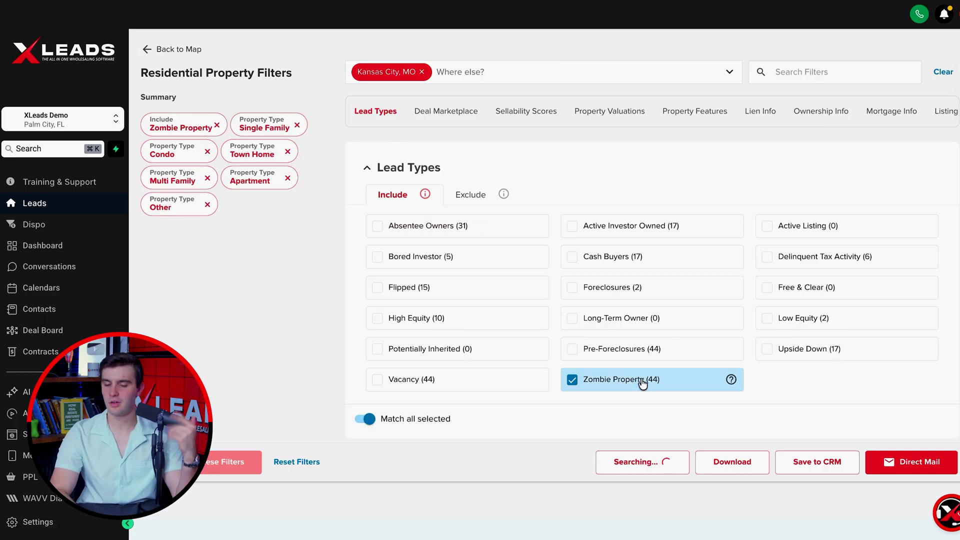
{"action": "left_click", "coordinate": [642, 462]}
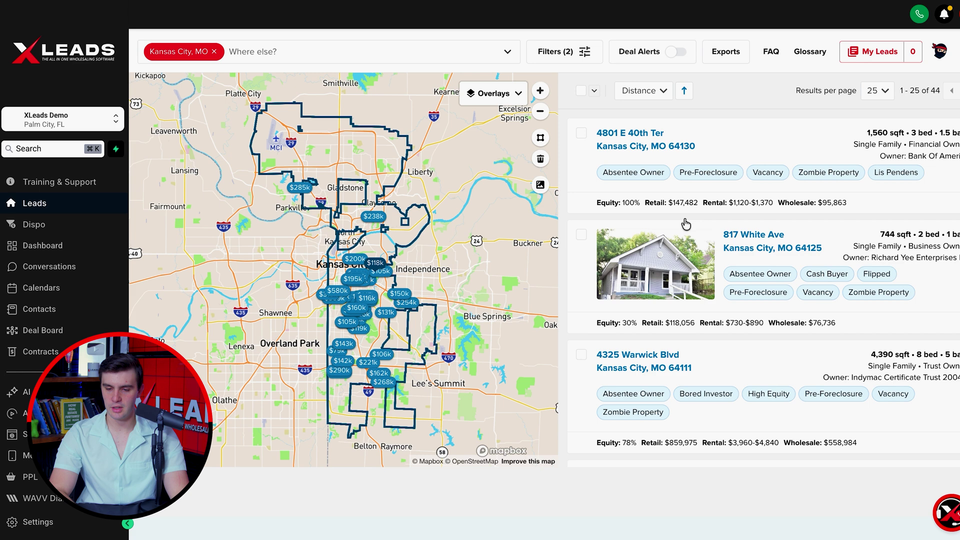
Select all 44 leads and add them to My Leads
{"action": "left_click", "coordinate": [594, 90]}
{"action": "left_click", "coordinate": [595, 136]}
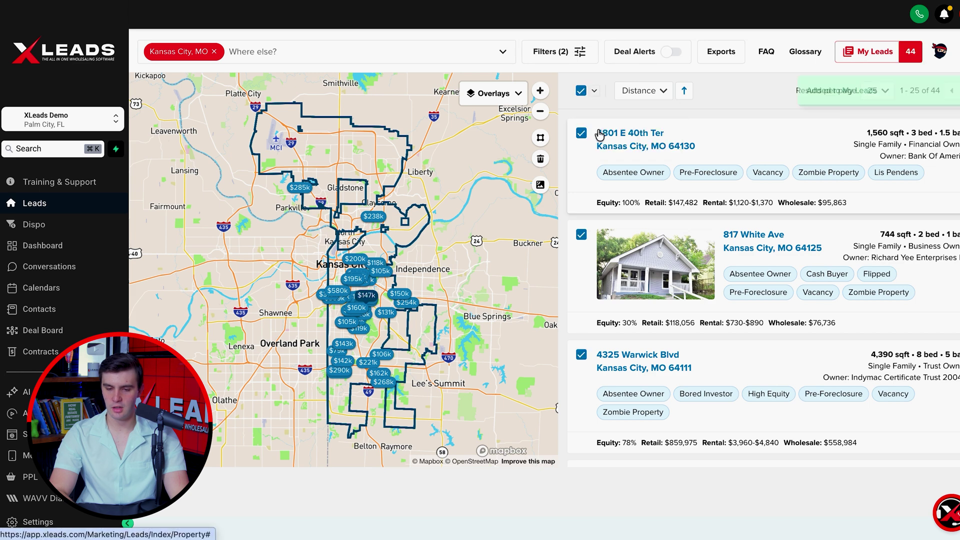
{"action": "left_click", "coordinate": [871, 50]}
Export a Standard CSV with property details, valuations, loans and transactions, then check the exports list
{"action": "left_click", "coordinate": [546, 114]}
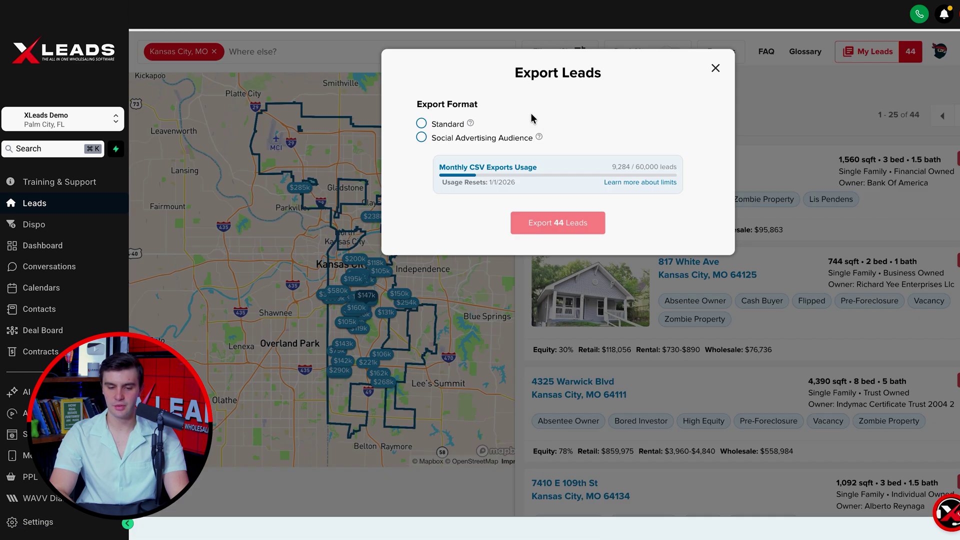
{"action": "left_click", "coordinate": [420, 123]}
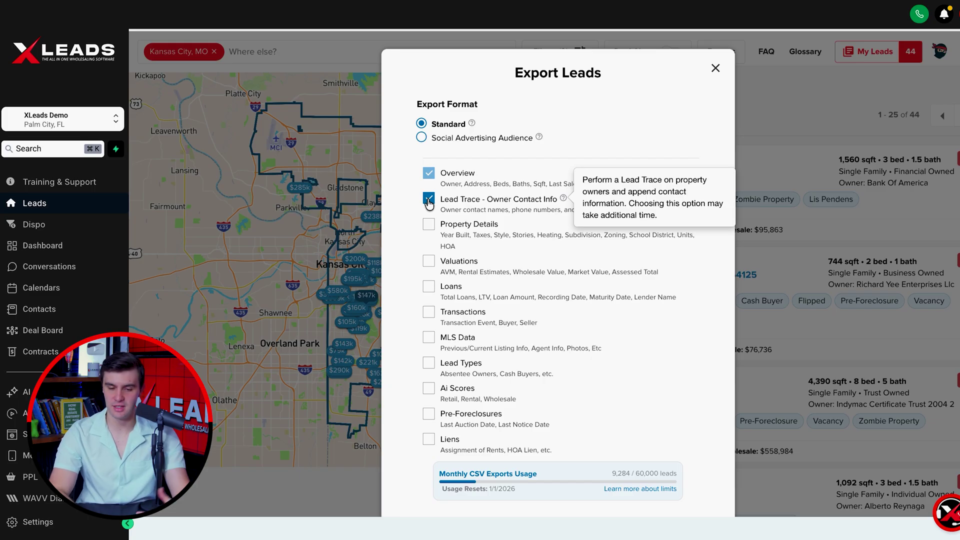
{"action": "left_click", "coordinate": [429, 224]}
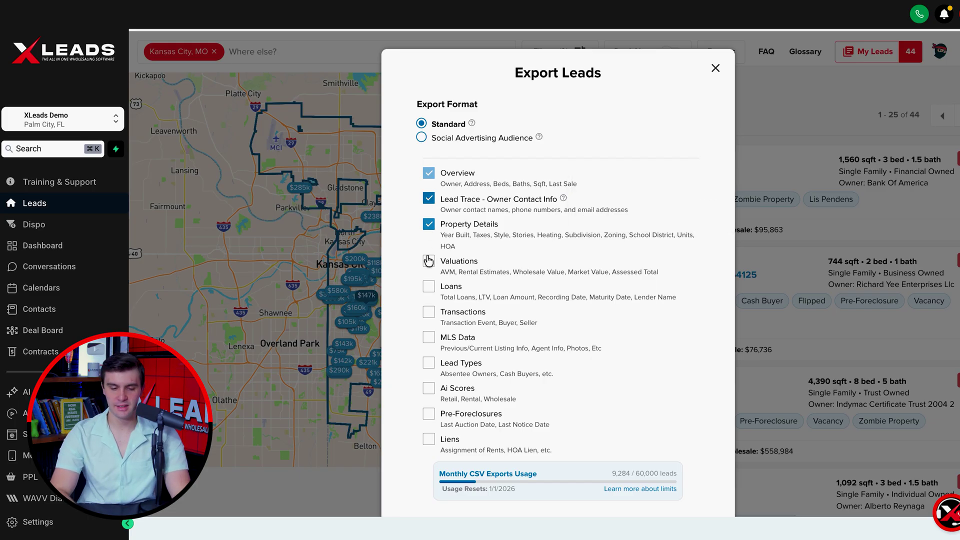
{"action": "left_click", "coordinate": [428, 260]}
{"action": "left_click", "coordinate": [428, 286]}
{"action": "left_click", "coordinate": [429, 313]}
{"action": "scroll", "coordinate": [450, 374], "scroll_direction": "down", "scroll_amount": 2}
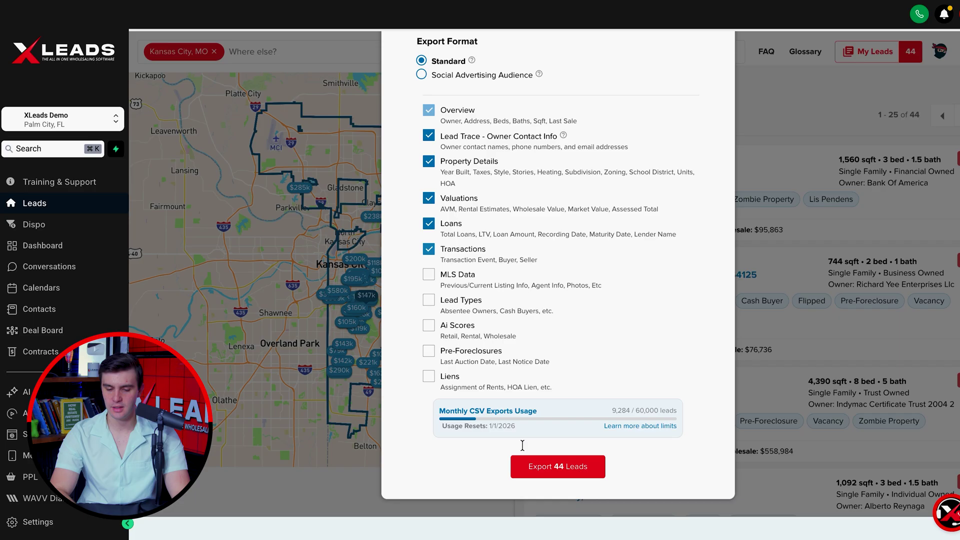
{"action": "left_click", "coordinate": [546, 467]}
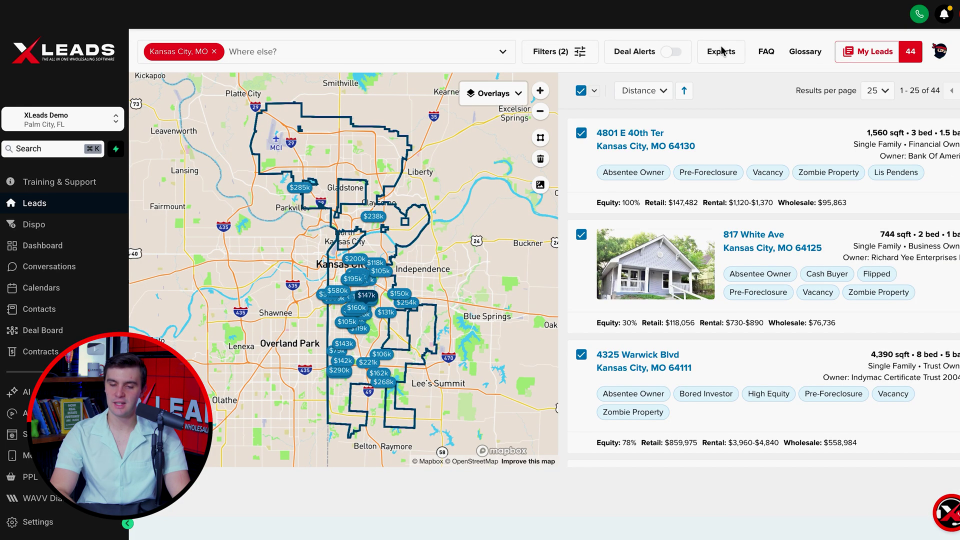
{"action": "left_click", "coordinate": [720, 51]}
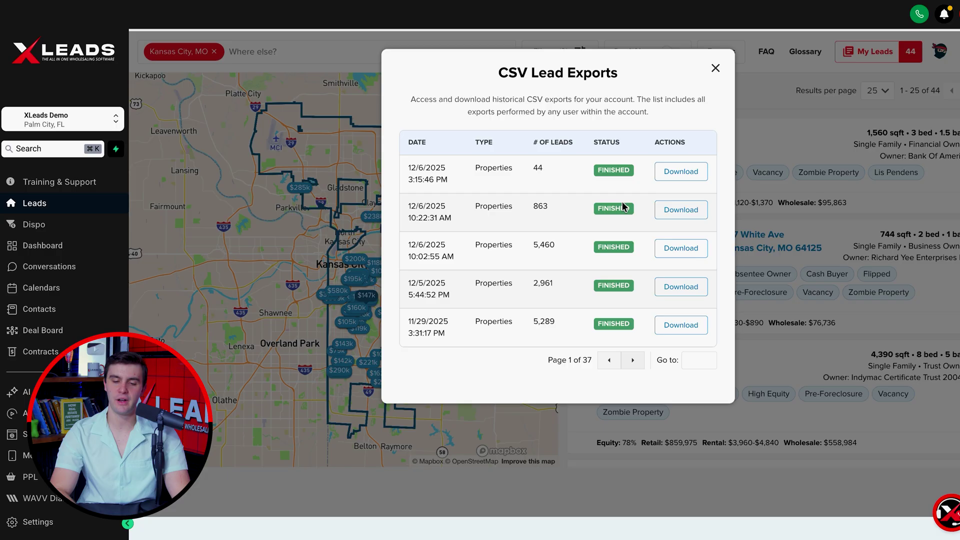
{"action": "left_click", "coordinate": [716, 66]}
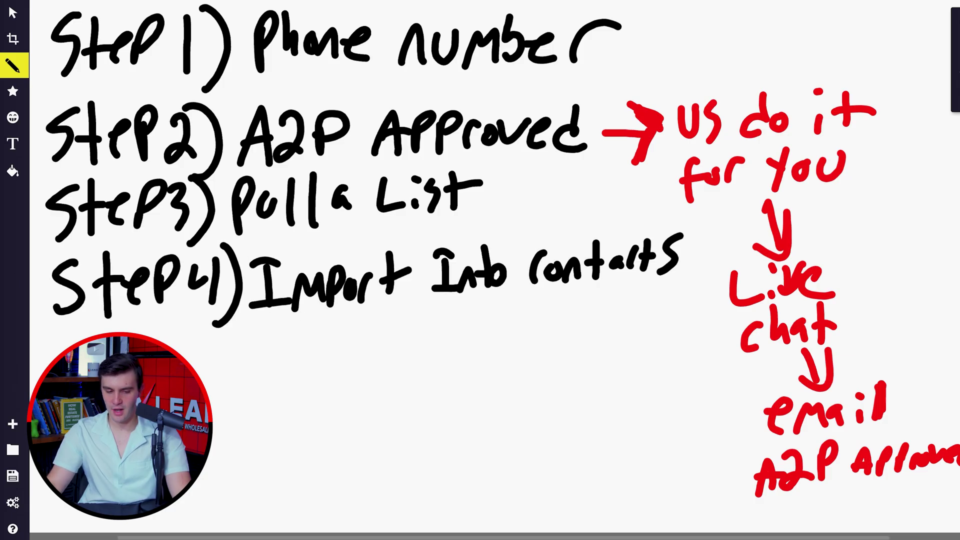
Handwrite 'Step5) Tag List' on the whiteboard below Step 4
{"action": "left_click_drag", "start_coordinate": [170, 360], "coordinate": [190, 340]}
{"action": "mouse_move", "coordinate": [216, 340]}
{"action": "left_mouse_down"}
{"action": "mouse_move", "coordinate": [208, 385]}
{"action": "mouse_move", "coordinate": [231, 328]}
{"action": "left_mouse_up"}
{"action": "mouse_move", "coordinate": [226, 328]}
{"action": "left_mouse_down"}
{"action": "mouse_move", "coordinate": [254, 370]}
{"action": "mouse_move", "coordinate": [232, 417]}
{"action": "left_mouse_up"}
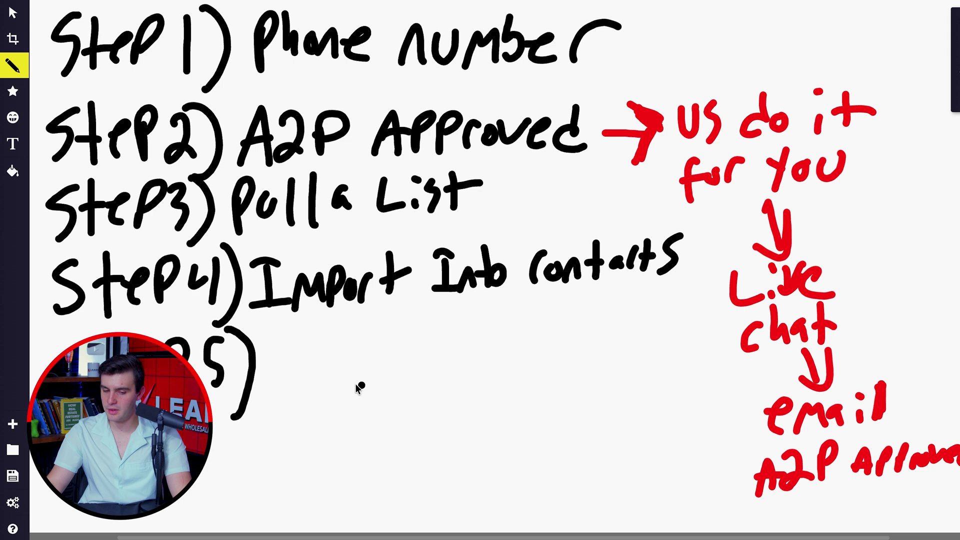
{"action": "left_click_drag", "start_coordinate": [292, 334], "coordinate": [298, 389]}
{"action": "left_click_drag", "start_coordinate": [276, 340], "coordinate": [320, 326]}
{"action": "mouse_move", "coordinate": [333, 352]}
{"action": "left_mouse_down"}
{"action": "mouse_move", "coordinate": [328, 374]}
{"action": "mouse_move", "coordinate": [343, 394]}
{"action": "left_mouse_up"}
{"action": "left_click_drag", "start_coordinate": [387, 333], "coordinate": [417, 367]}
{"action": "left_click_drag", "start_coordinate": [422, 345], "coordinate": [424, 359]}
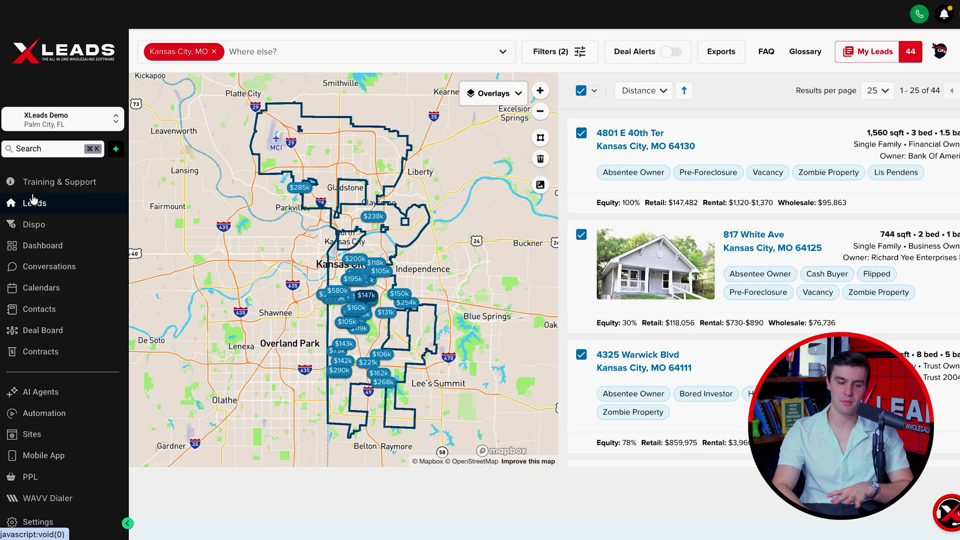
Start a new contact import from the Contacts list and advance to the upload step
{"action": "left_click", "coordinate": [35, 308]}
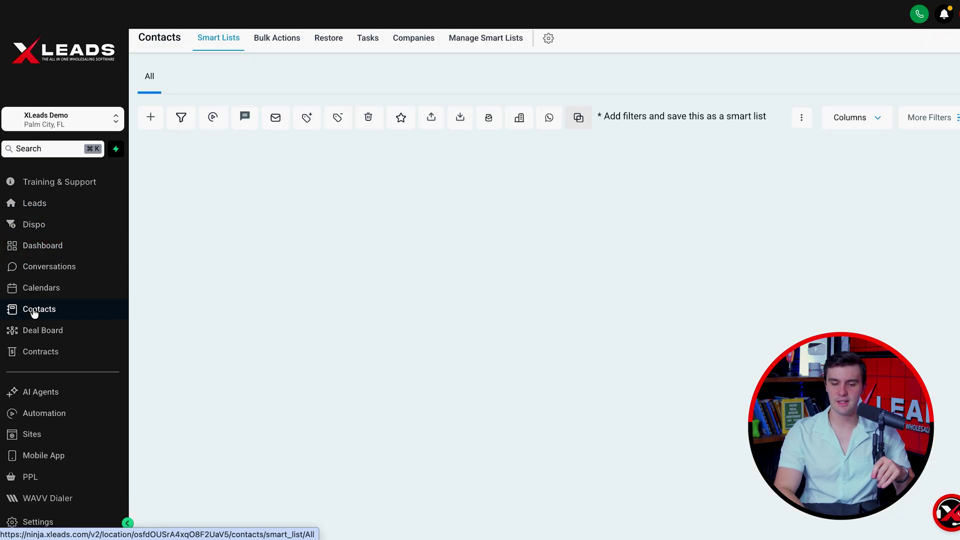
{"action": "left_click", "coordinate": [458, 118]}
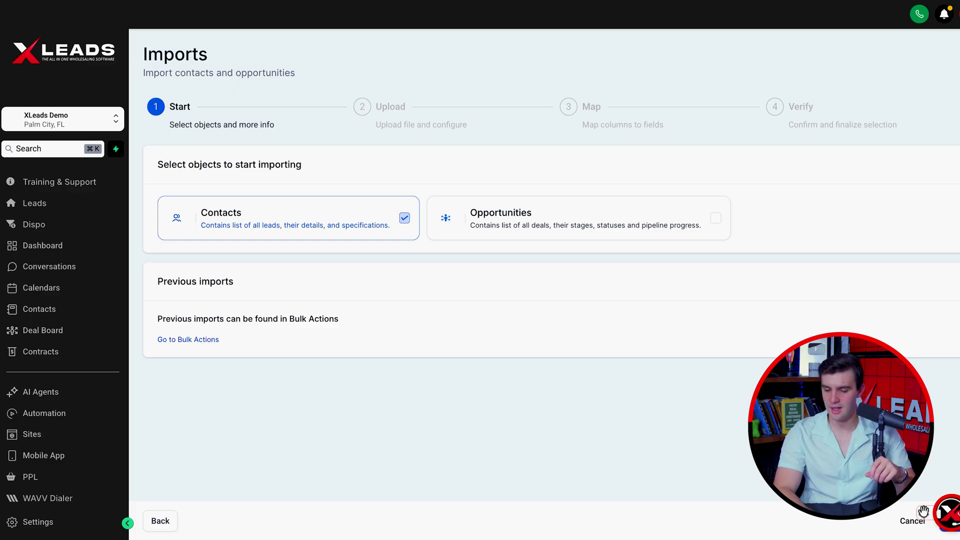
{"action": "left_click", "coordinate": [953, 520]}
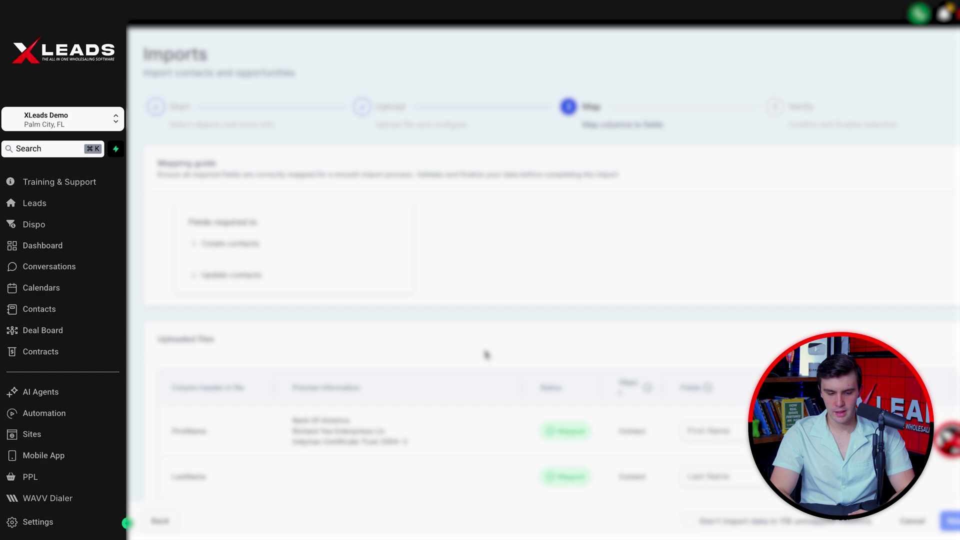
{"action": "scroll", "coordinate": [542, 413], "scroll_direction": "down", "scroll_amount": 10}
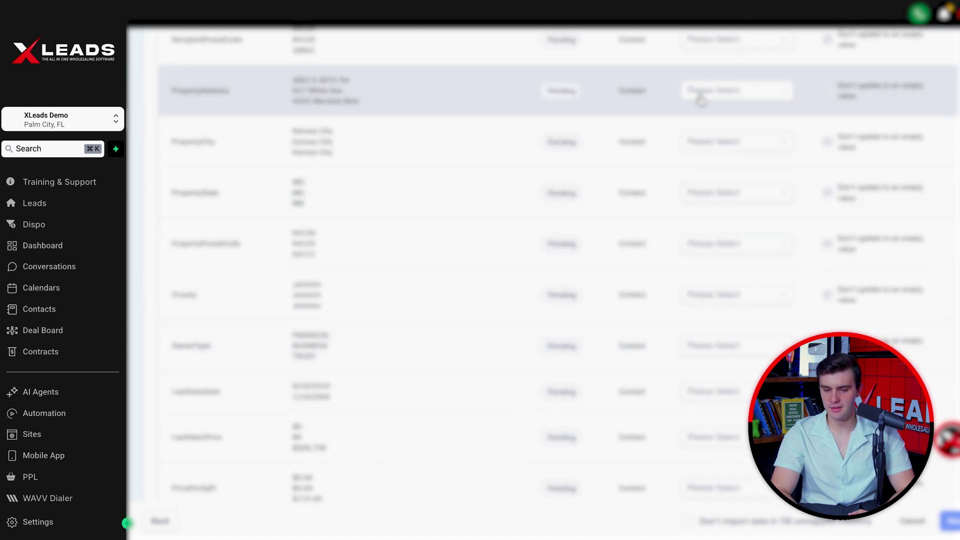
Map the property address, city, state and zip columns to Street Address, City, State and Postal Code
{"action": "left_click", "coordinate": [699, 93]}
{"action": "type", "text": "str"}
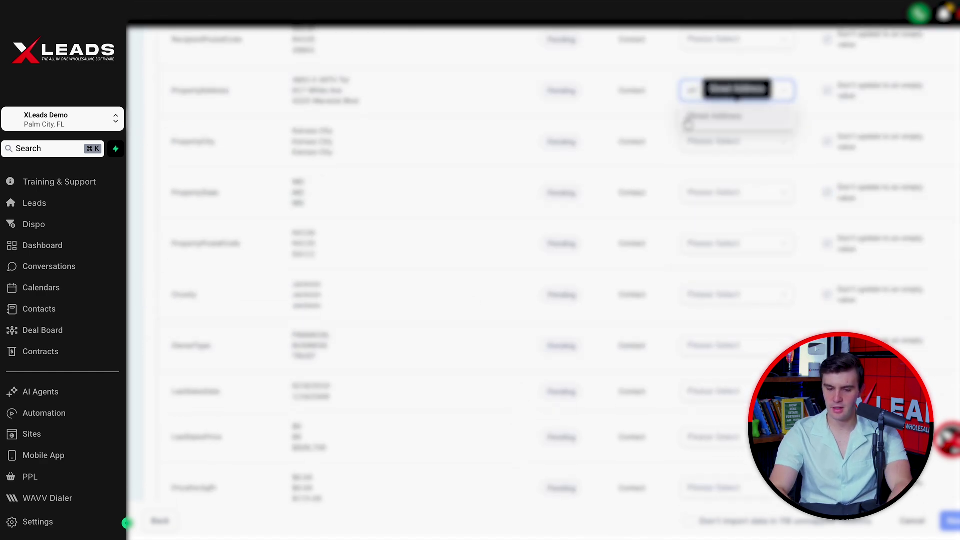
{"action": "left_click", "coordinate": [697, 119]}
{"action": "left_click", "coordinate": [758, 143]}
{"action": "type", "text": "city"}
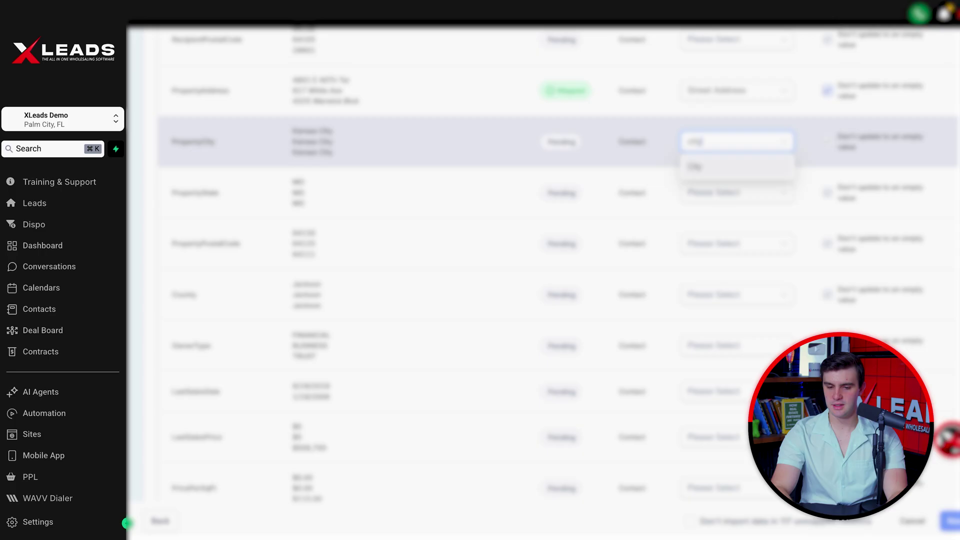
{"action": "left_click", "coordinate": [755, 167]}
{"action": "left_click", "coordinate": [722, 196]}
{"action": "type", "text": "s"}
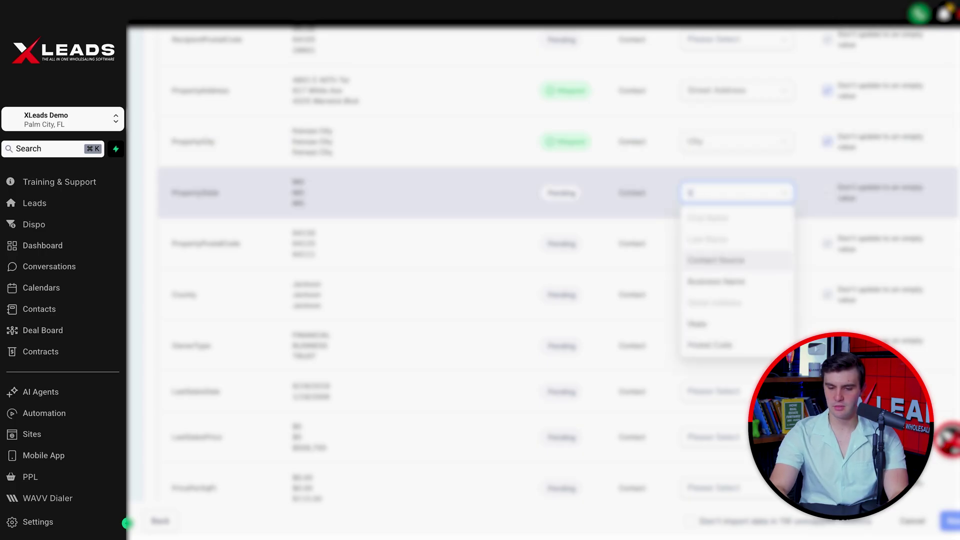
{"action": "type", "text": "tate"}
{"action": "left_click", "coordinate": [706, 218]}
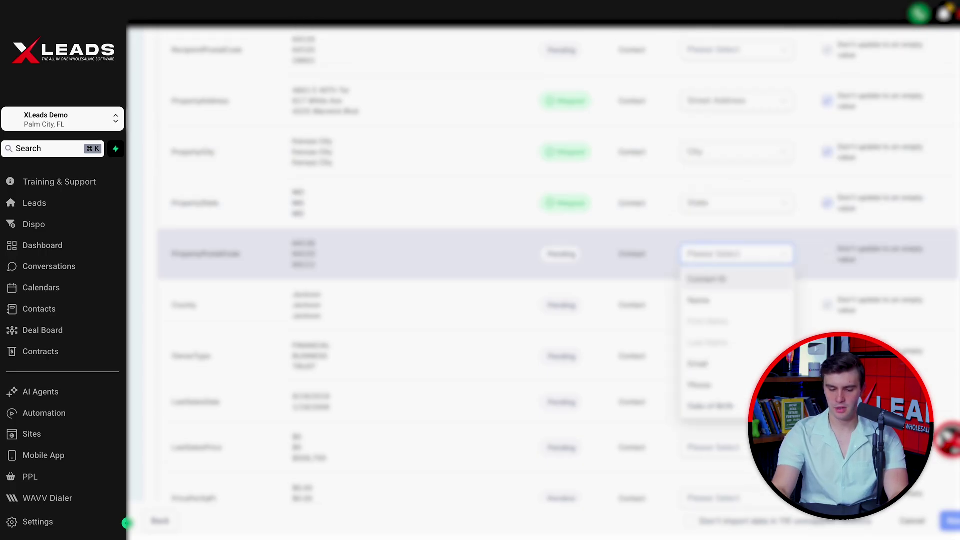
{"action": "type", "text": "zip"}
{"action": "left_click", "coordinate": [705, 279]}
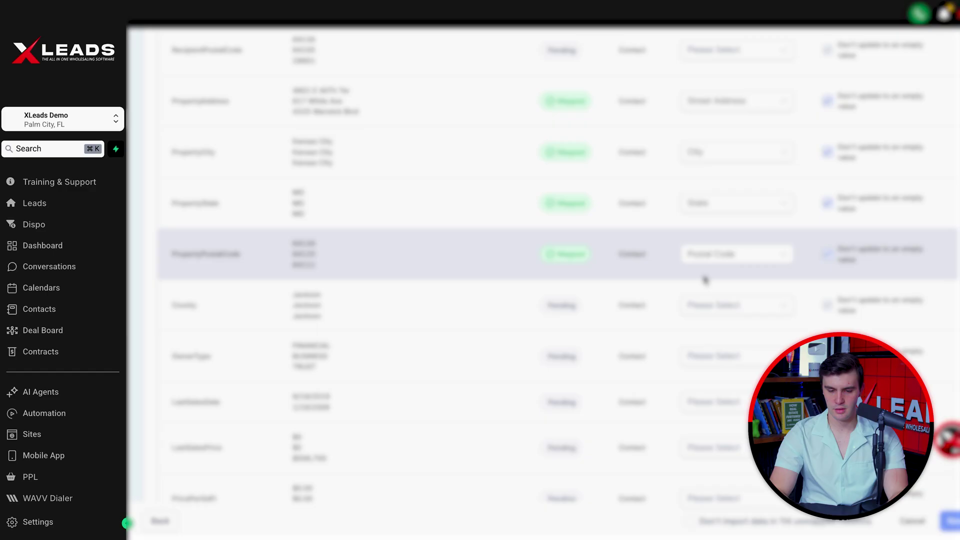
Map Contact1Phone_1 to Phone and Contact1Email_1 to Email
{"action": "scroll", "coordinate": [532, 275], "scroll_direction": "down", "scroll_amount": 15}
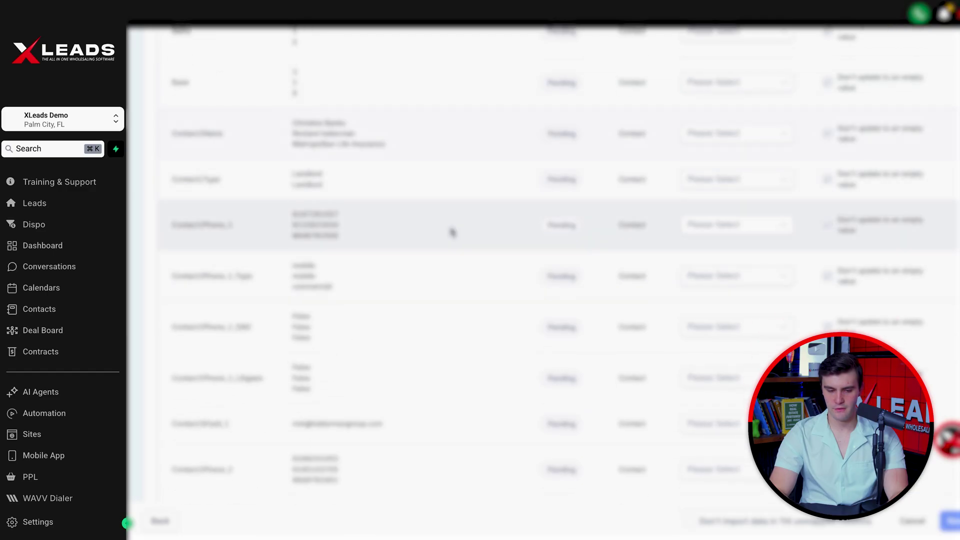
{"action": "left_click", "coordinate": [755, 225]}
{"action": "type", "text": "ph"}
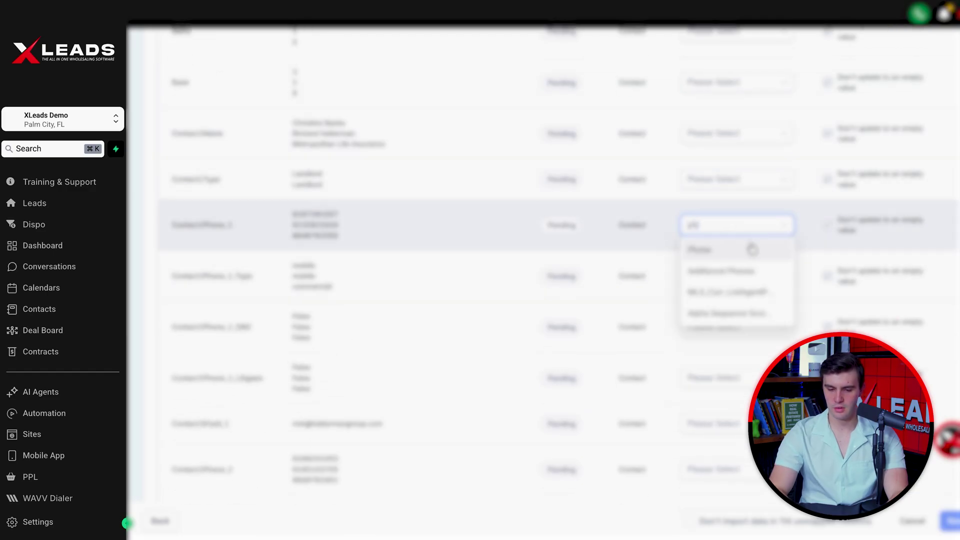
{"action": "left_click", "coordinate": [750, 249]}
{"action": "scroll", "coordinate": [697, 249], "scroll_direction": "down", "scroll_amount": 4}
{"action": "left_click", "coordinate": [698, 248]}
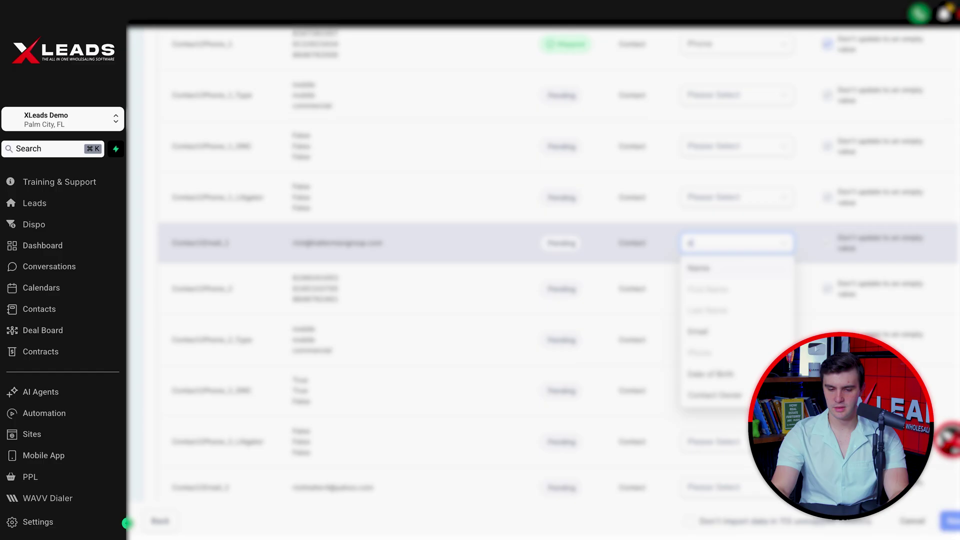
{"action": "type", "text": "em"}
{"action": "left_click", "coordinate": [697, 268]}
Map Contact1Phone_2 to Additional Phones and Contact1Email_2 to Additional Emails
{"action": "scroll", "coordinate": [717, 204], "scroll_direction": "down", "scroll_amount": 2}
{"action": "left_click", "coordinate": [717, 204]}
{"action": "type", "text": "add"}
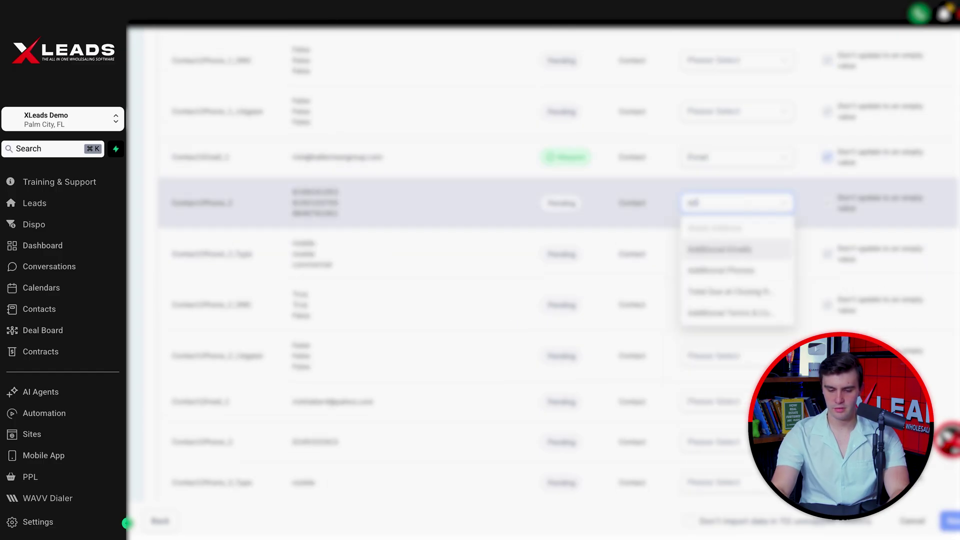
{"action": "left_click", "coordinate": [717, 242]}
{"action": "scroll", "coordinate": [725, 295], "scroll_direction": "down", "scroll_amount": 2}
{"action": "left_click", "coordinate": [725, 295]}
{"action": "type", "text": "add"}
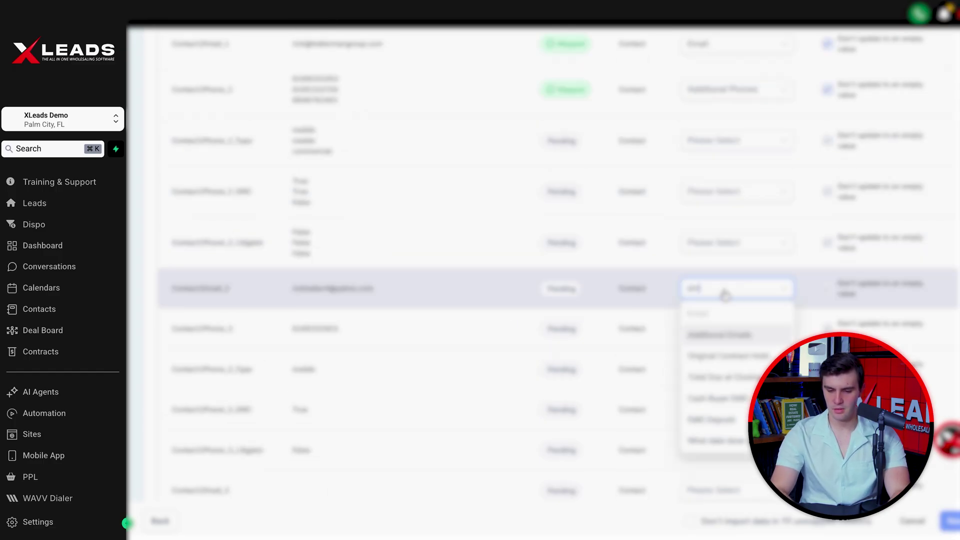
{"action": "left_click", "coordinate": [722, 327]}
{"action": "scroll", "coordinate": [520, 298], "scroll_direction": "down", "scroll_amount": 8}
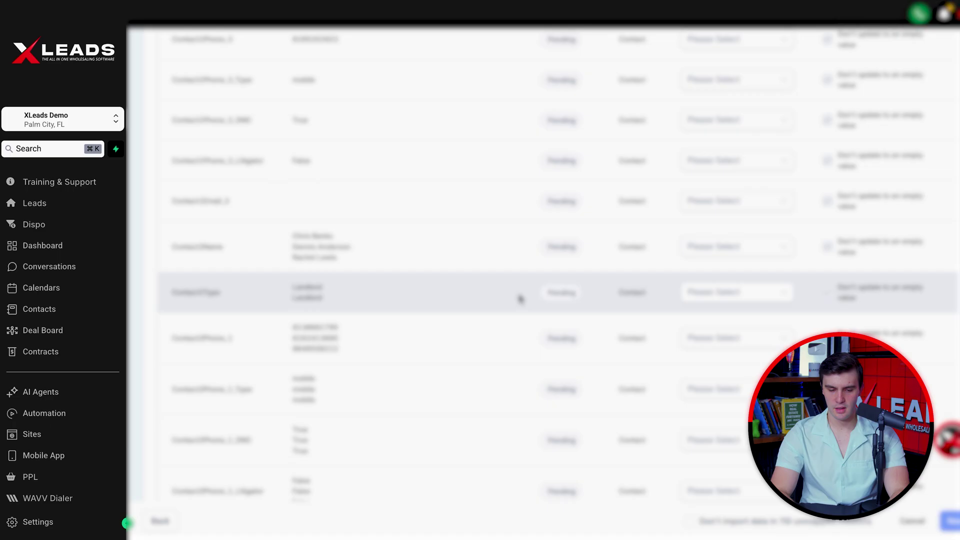
{"action": "scroll", "coordinate": [520, 299], "scroll_direction": "down", "scroll_amount": 10}
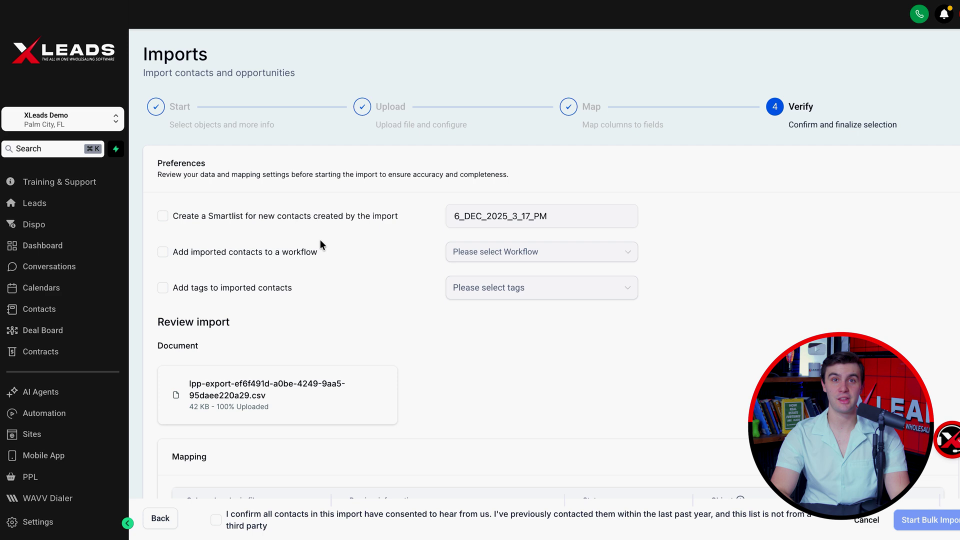
Add the 'sms blaster' tag to imported contacts, tick the consent box, and start the bulk import
{"action": "left_click", "coordinate": [163, 290]}
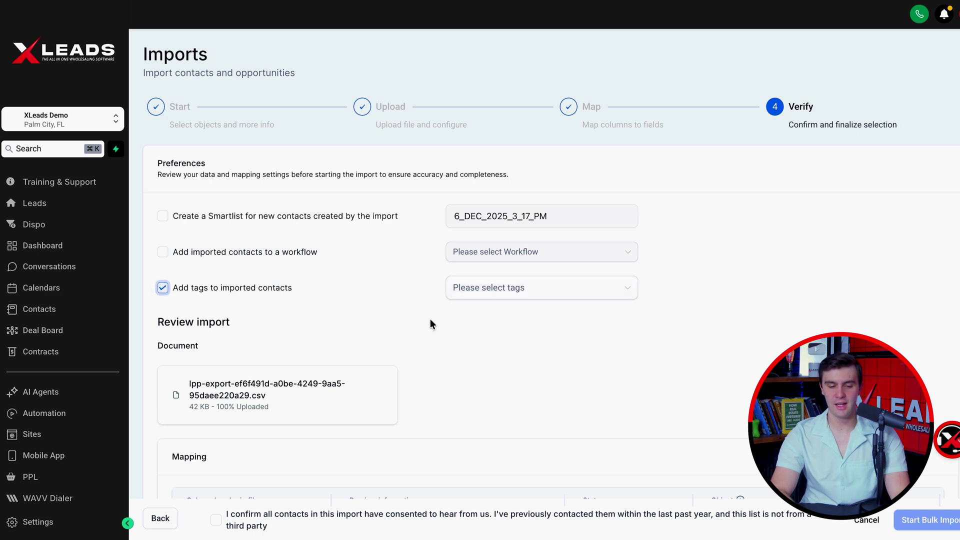
{"action": "left_click", "coordinate": [512, 299]}
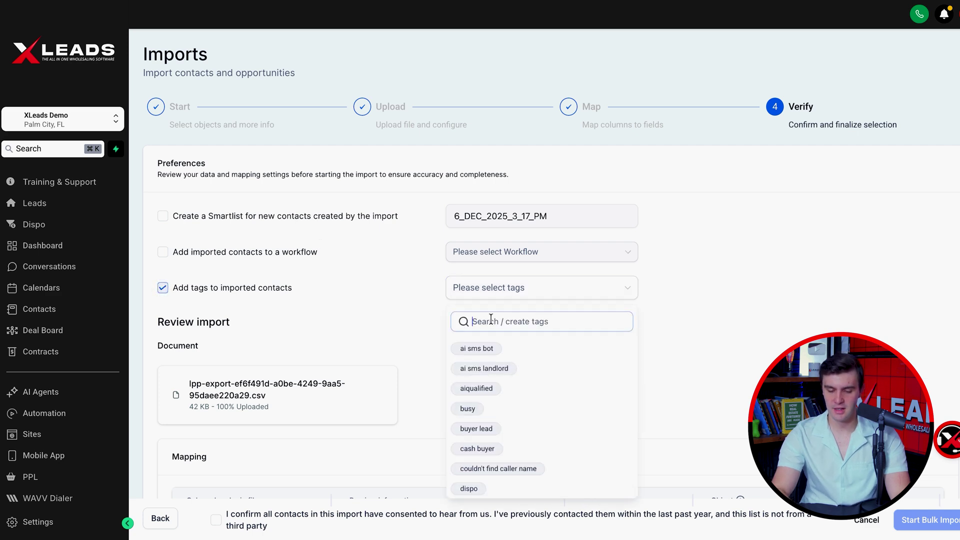
{"action": "type", "text": "sms"}
{"action": "left_click", "coordinate": [509, 408]}
{"action": "left_click", "coordinate": [721, 321]}
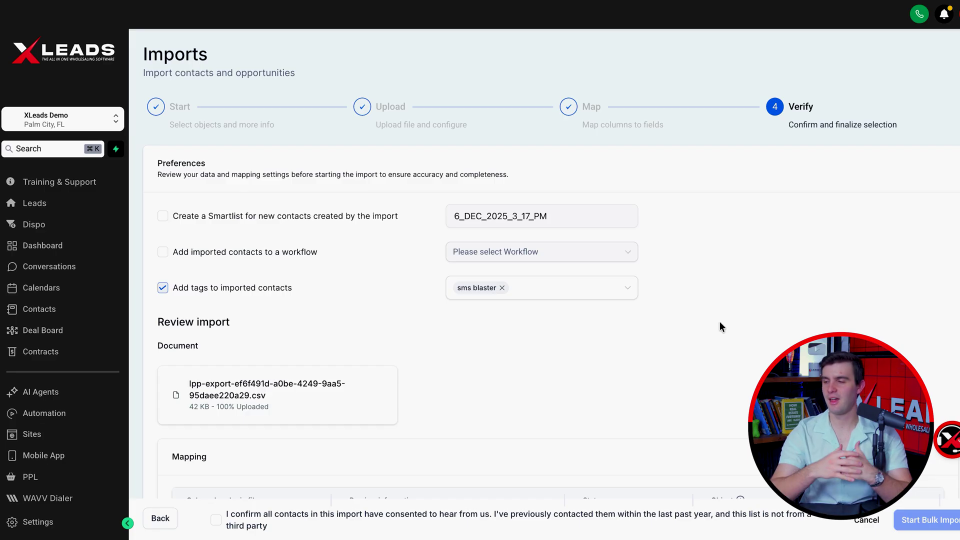
{"action": "left_click", "coordinate": [215, 519]}
{"action": "left_click", "coordinate": [935, 523]}
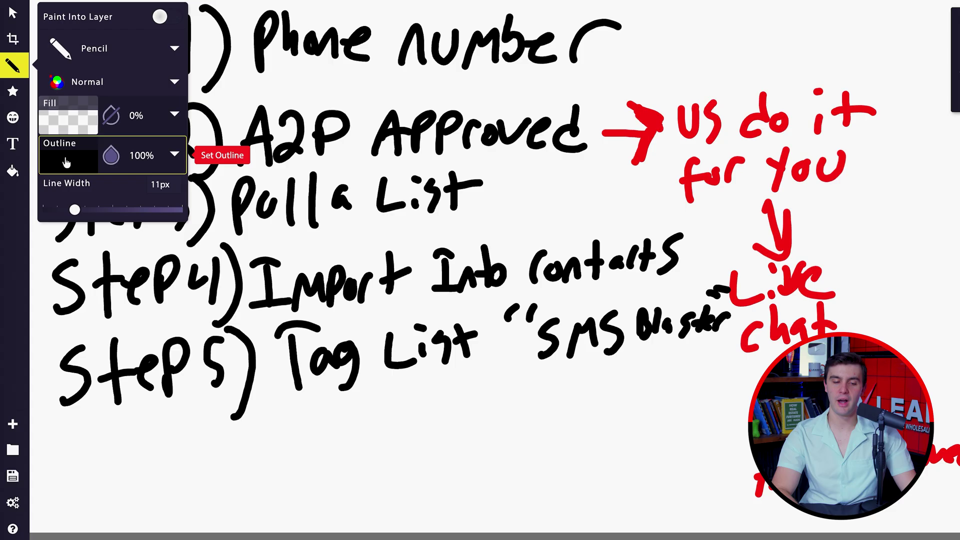
Draw a long wavy blue (#2469FF) line across the whiteboard beneath Step 5
{"action": "left_click", "coordinate": [68, 160]}
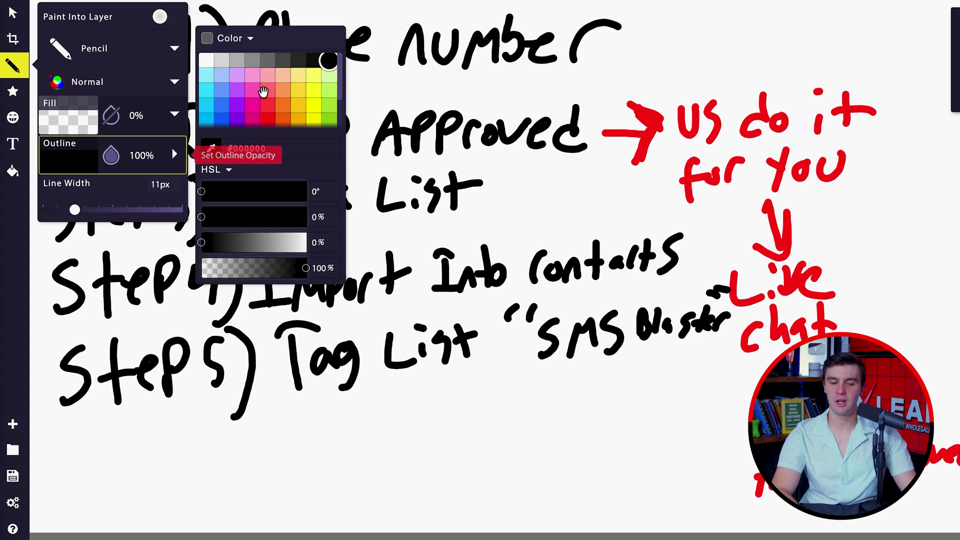
{"action": "left_click", "coordinate": [222, 119]}
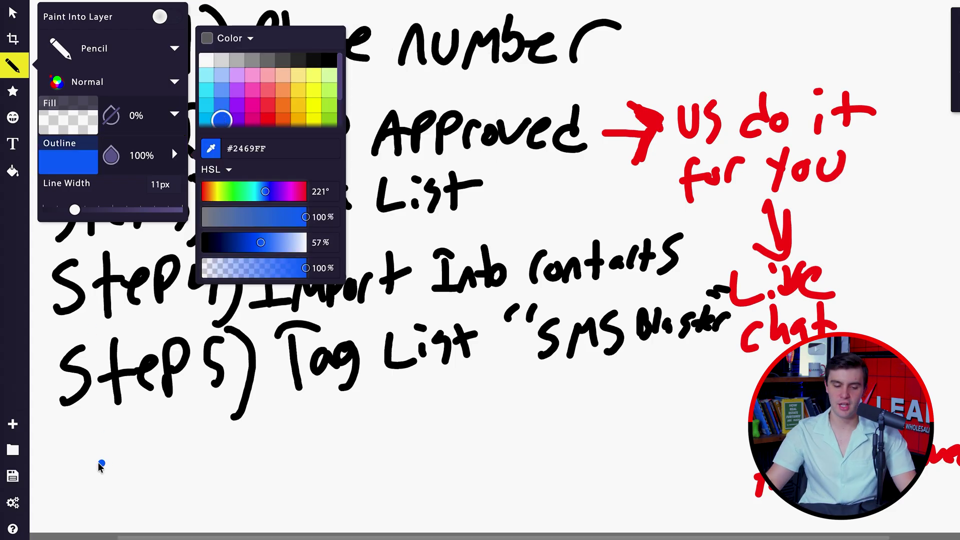
{"action": "mouse_move", "coordinate": [31, 428]}
{"action": "left_mouse_down"}
{"action": "mouse_move", "coordinate": [322, 393]}
{"action": "mouse_move", "coordinate": [681, 389]}
{"action": "mouse_move", "coordinate": [760, 356]}
{"action": "left_mouse_up"}
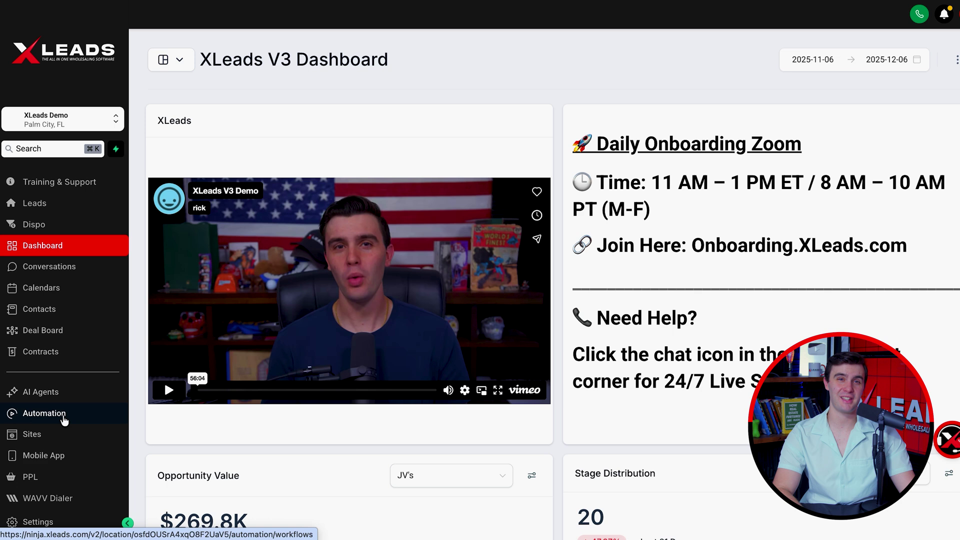
Open the SMS Text Blaster (BULK DRIP) workflow from the SMS folder and check its trigger tag
{"action": "left_click", "coordinate": [64, 420]}
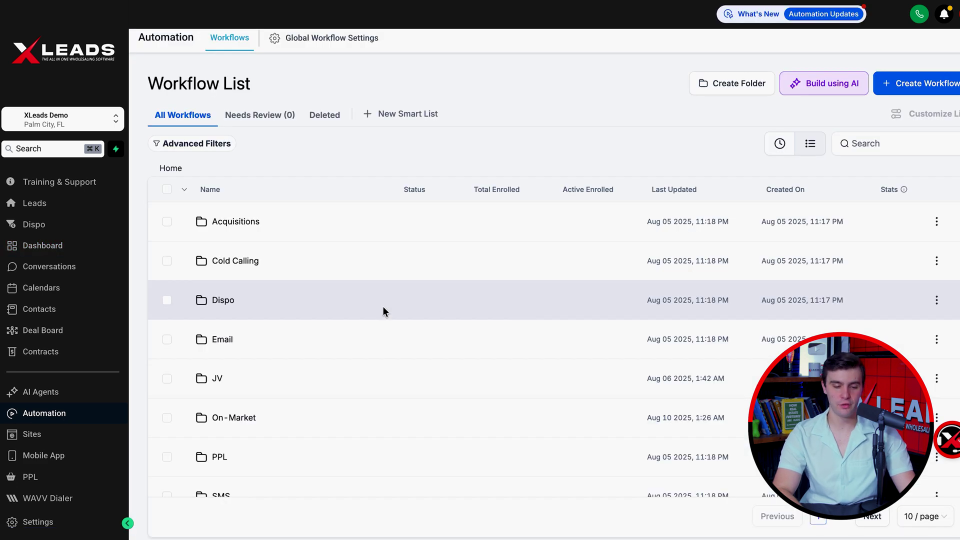
{"action": "scroll", "coordinate": [382, 306], "scroll_direction": "down", "scroll_amount": 2}
{"action": "left_click", "coordinate": [220, 402]}
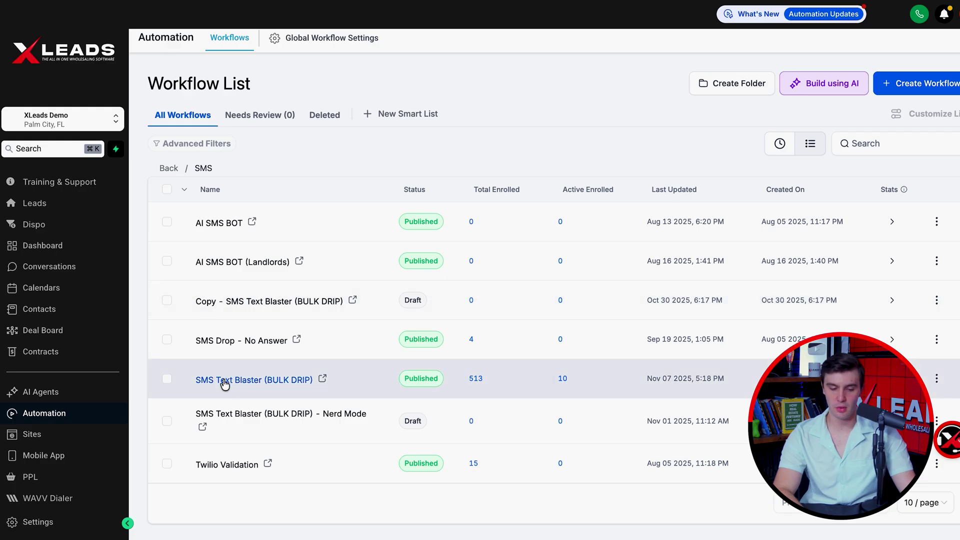
{"action": "left_click", "coordinate": [224, 384]}
{"action": "left_click", "coordinate": [418, 136]}
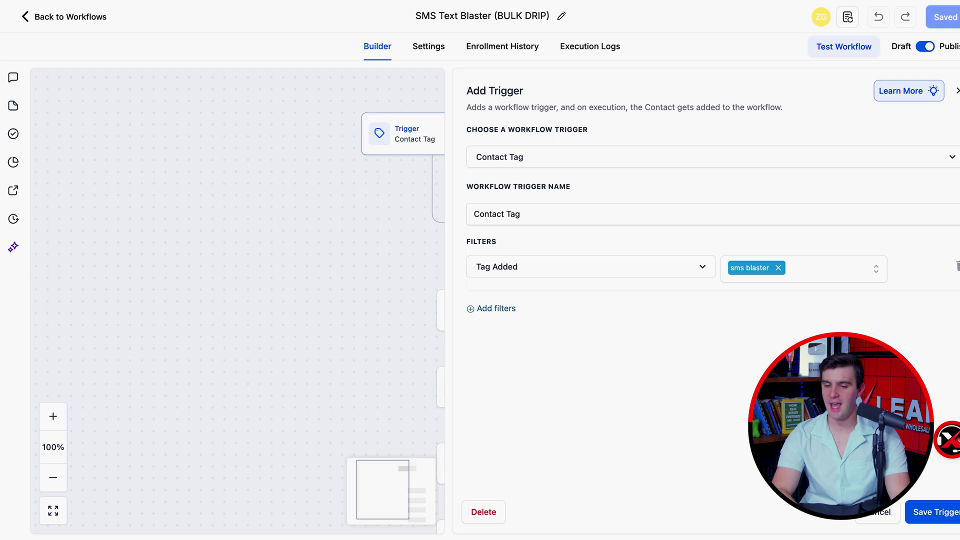
{"action": "key", "text": "Escape"}
{"action": "scroll", "coordinate": [635, 240], "scroll_direction": "down", "scroll_amount": 3}
{"action": "scroll", "coordinate": [538, 375], "scroll_direction": "down", "scroll_amount": 3}
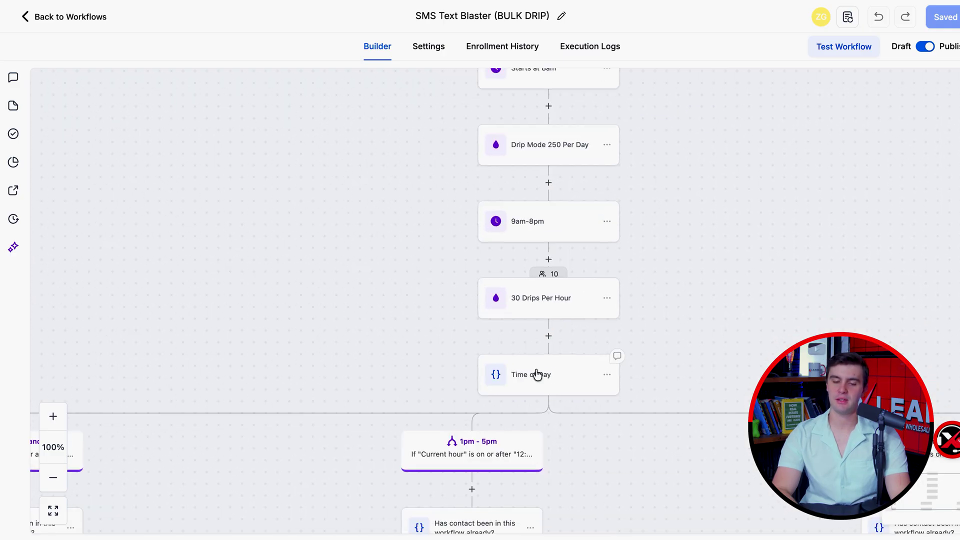
Change the Drip Mode step's batch size from 250 to 1000
{"action": "left_click", "coordinate": [529, 146]}
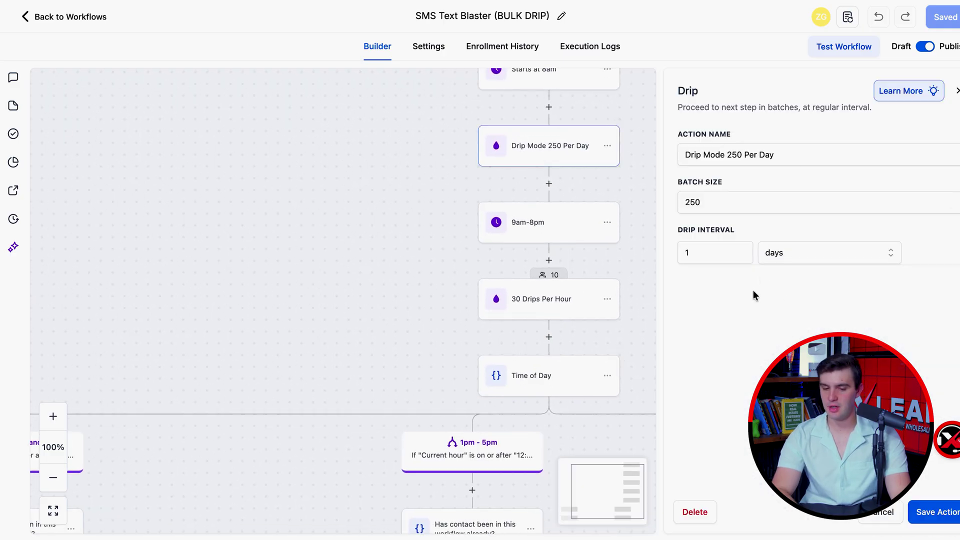
{"action": "left_click", "coordinate": [715, 201]}
{"action": "key", "text": "BackSpace"}
{"action": "key", "text": "BackSpace"}
{"action": "key", "text": "BackSpace"}
{"action": "type", "text": "1000"}
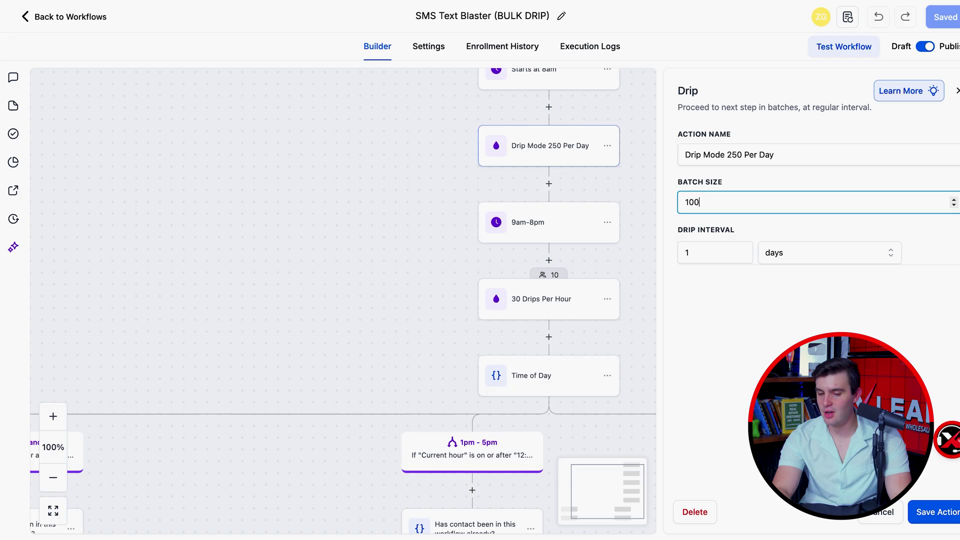
{"action": "left_click", "coordinate": [733, 298]}
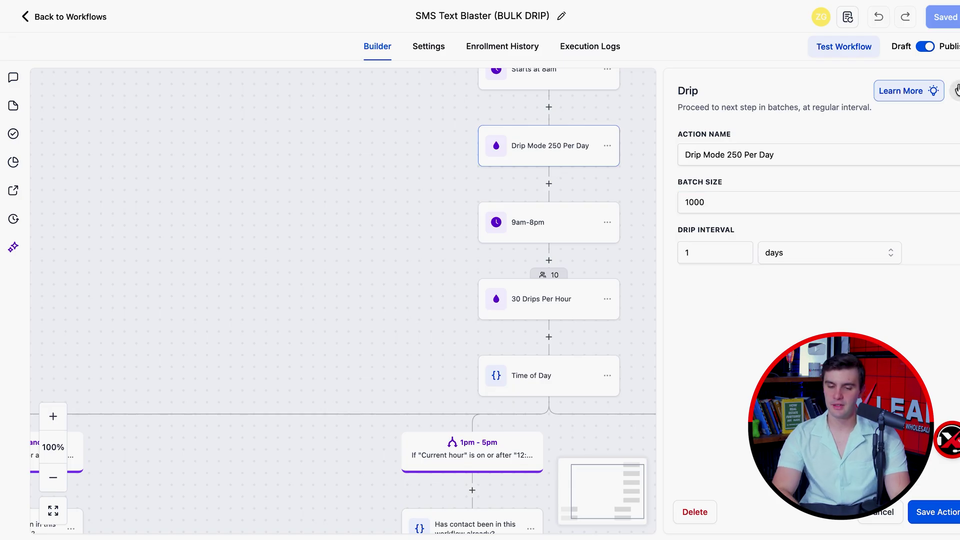
{"action": "left_click", "coordinate": [955, 91]}
Open the first SMS step and select its entire message text
{"action": "scroll", "coordinate": [360, 362], "scroll_direction": "down", "scroll_amount": 5}
{"action": "scroll", "coordinate": [360, 364], "scroll_direction": "down", "scroll_amount": 3}
{"action": "scroll", "coordinate": [360, 364], "scroll_direction": "left", "scroll_amount": 5}
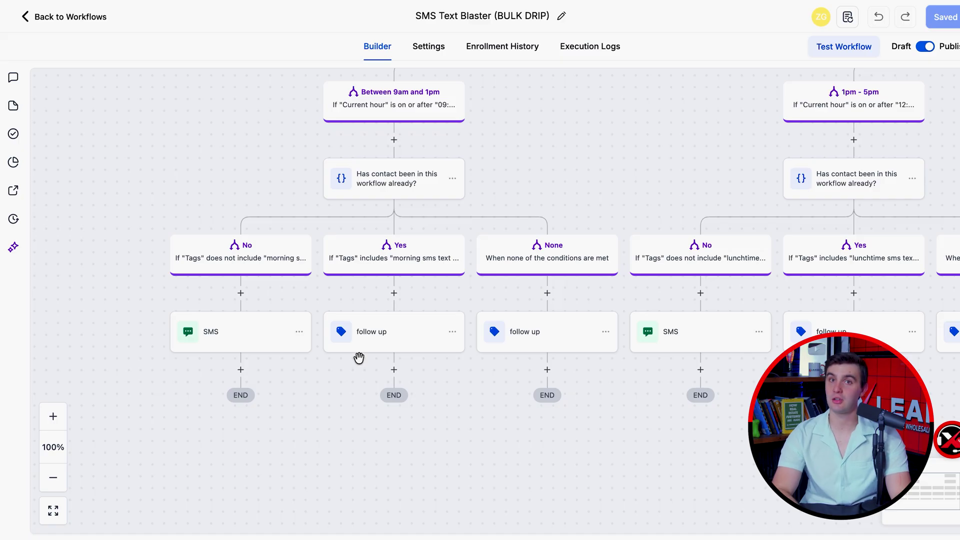
{"action": "left_click", "coordinate": [216, 331]}
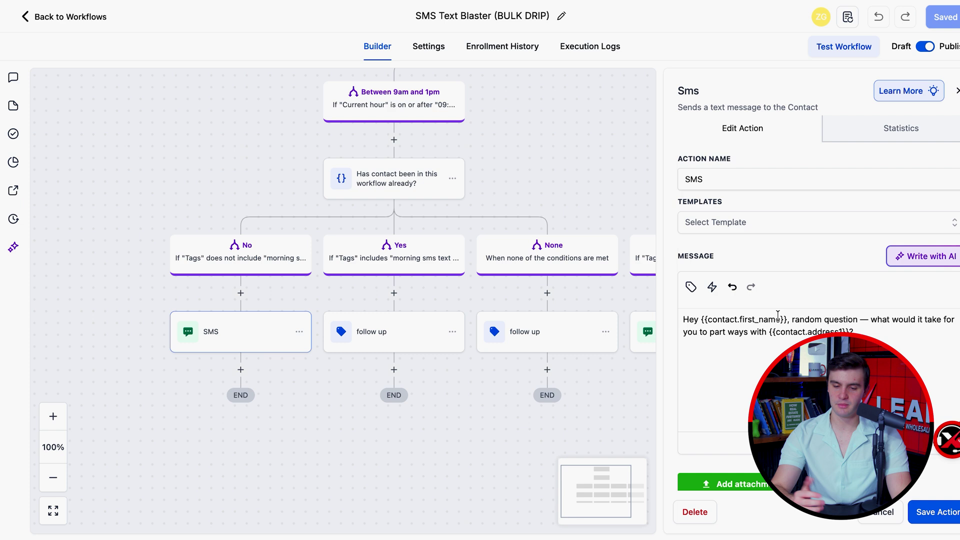
{"action": "triple_click", "coordinate": [774, 332]}
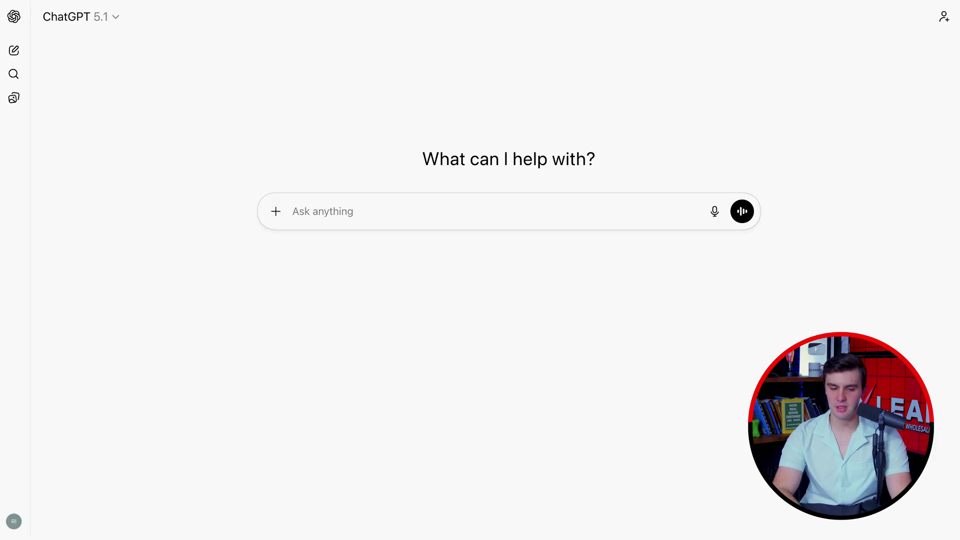
Ask ChatGPT for more Twilio-approved variations of the pasted SMS script for XLeads
{"action": "type", "text": "make more va"}
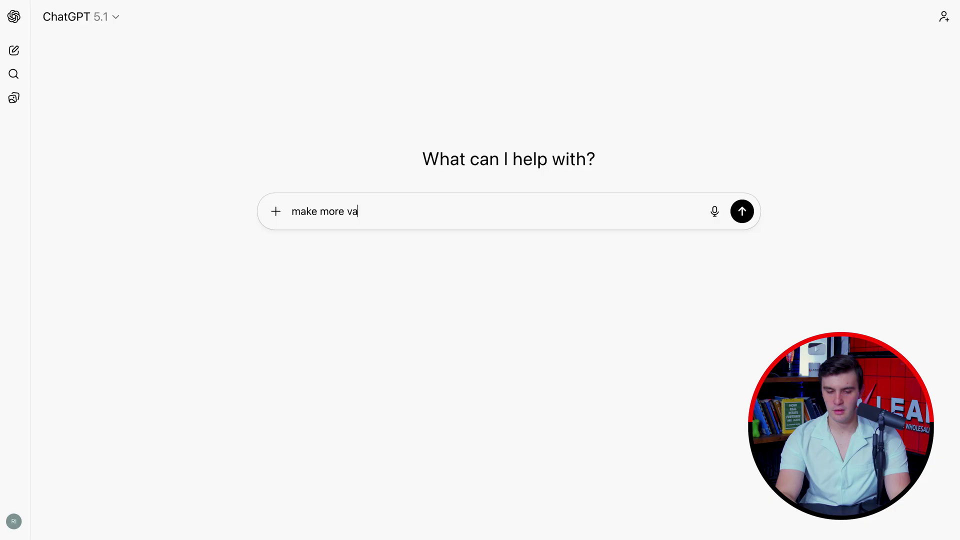
{"action": "type", "text": "riations of this script "}
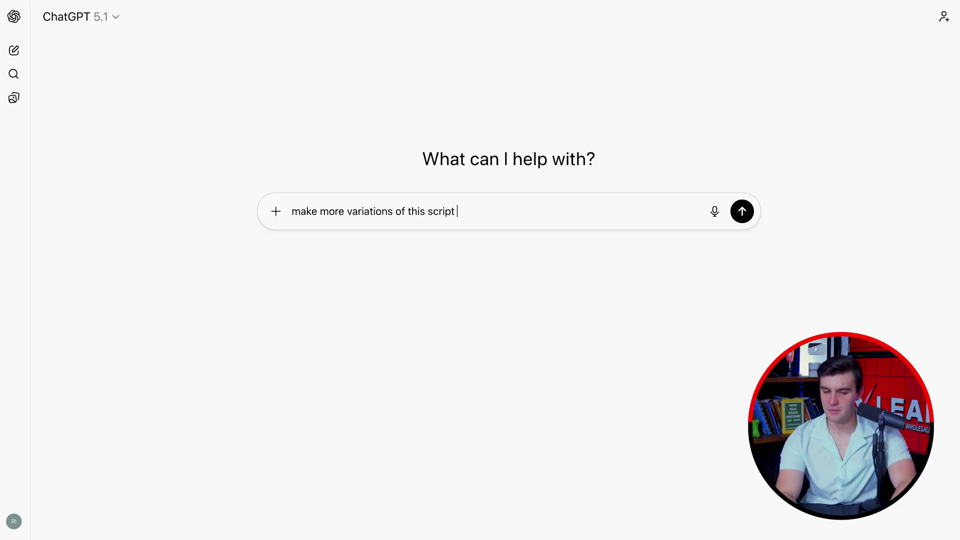
{"action": "type", "text": "but mak eit"}
{"action": "key", "text": "BackSpace"}
{"action": "key", "text": "BackSpace"}
{"action": "type", "text": "e so its "}
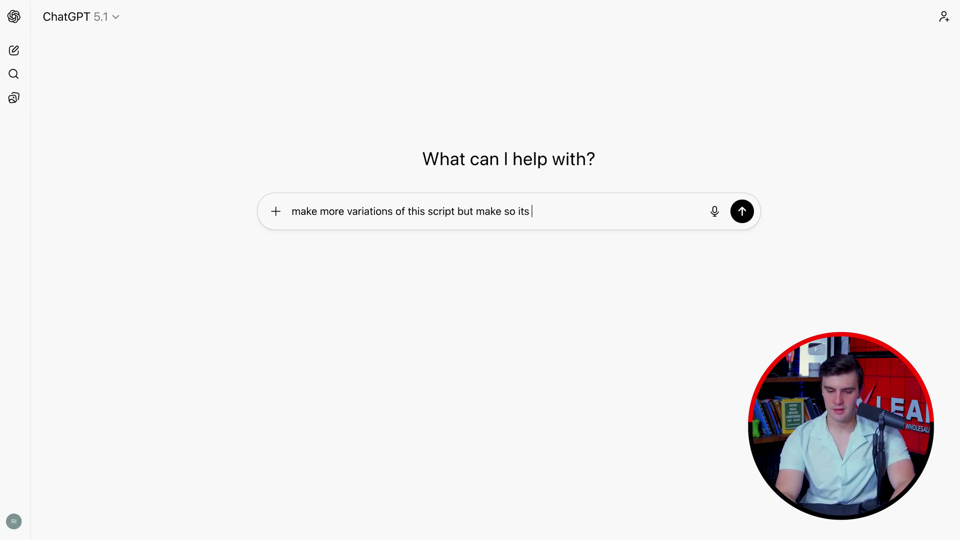
{"action": "type", "text": "twilio"}
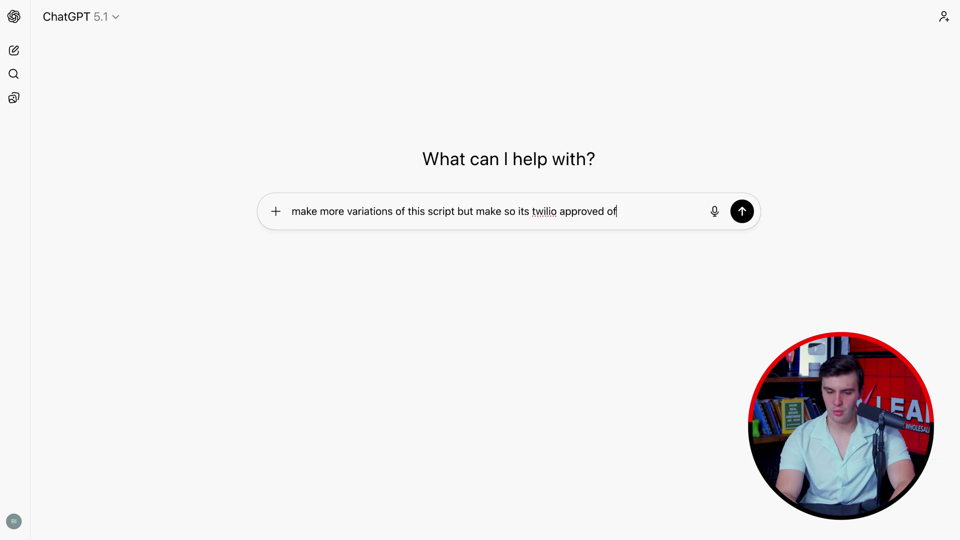
{"action": "type", "text": " approved for xleads"}
{"action": "type", "text": "\"Hey {{contact.first_name}}, random question — what would it take for you to part ways with {{contact.address1}}?\""}
{"action": "key", "text": "Return"}
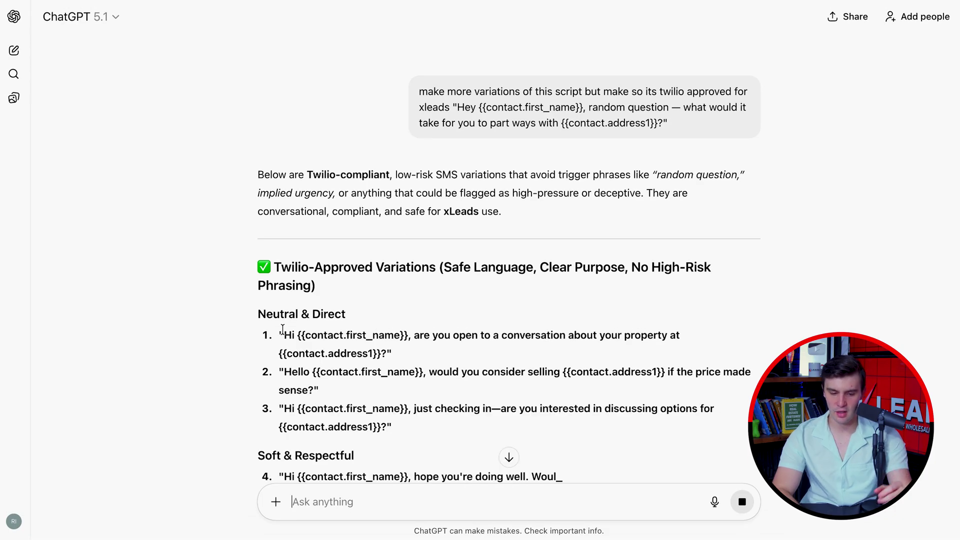
Copy ChatGPT's fourth suggested message variation for use in the workflow
{"action": "scroll", "coordinate": [380, 275], "scroll_direction": "down", "scroll_amount": 3}
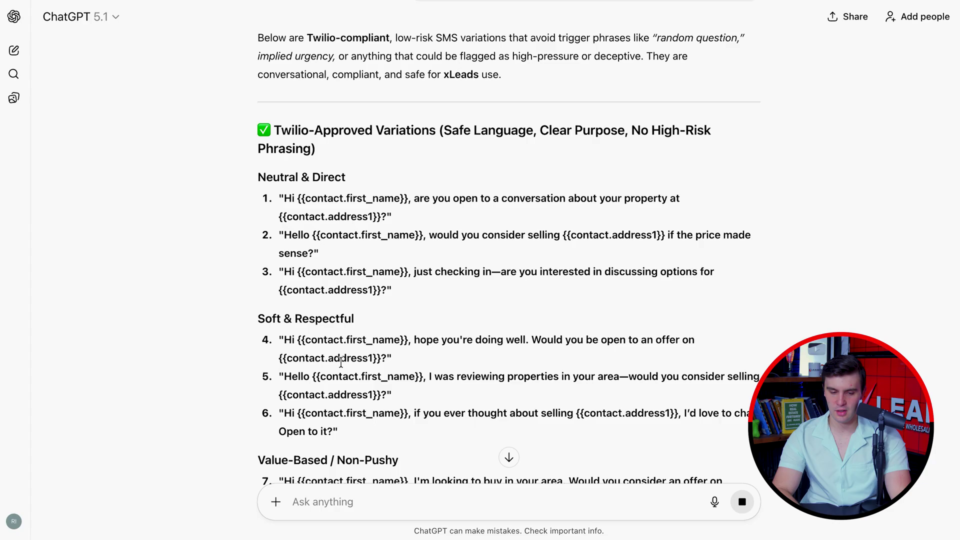
{"action": "scroll", "coordinate": [342, 364], "scroll_direction": "down", "scroll_amount": 3}
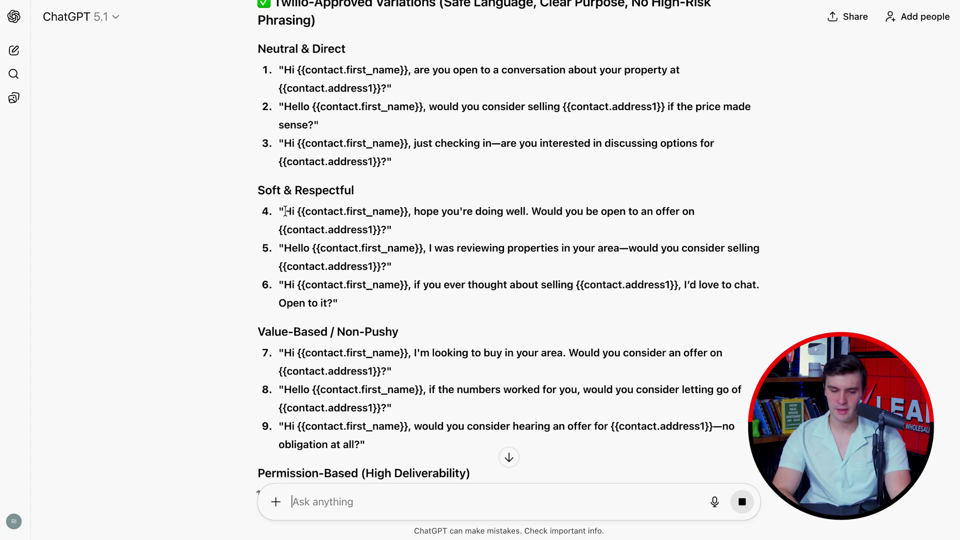
{"action": "left_click_drag", "start_coordinate": [284, 211], "coordinate": [384, 231]}
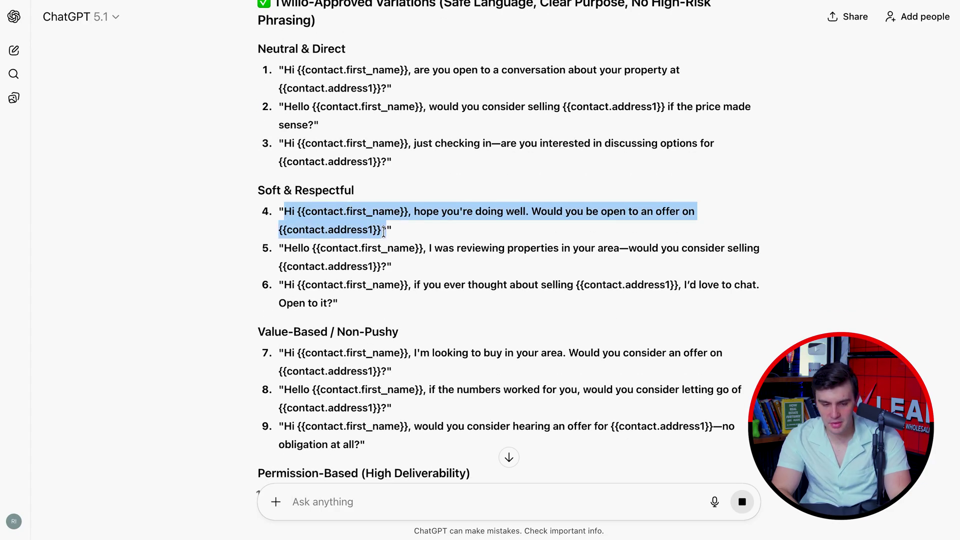
{"action": "key", "text": "super+c"}
{"action": "key", "text": "super+Tab"}
Paste the ChatGPT variation into the SMS message, then cancel the step without saving
{"action": "key", "text": "super+v"}
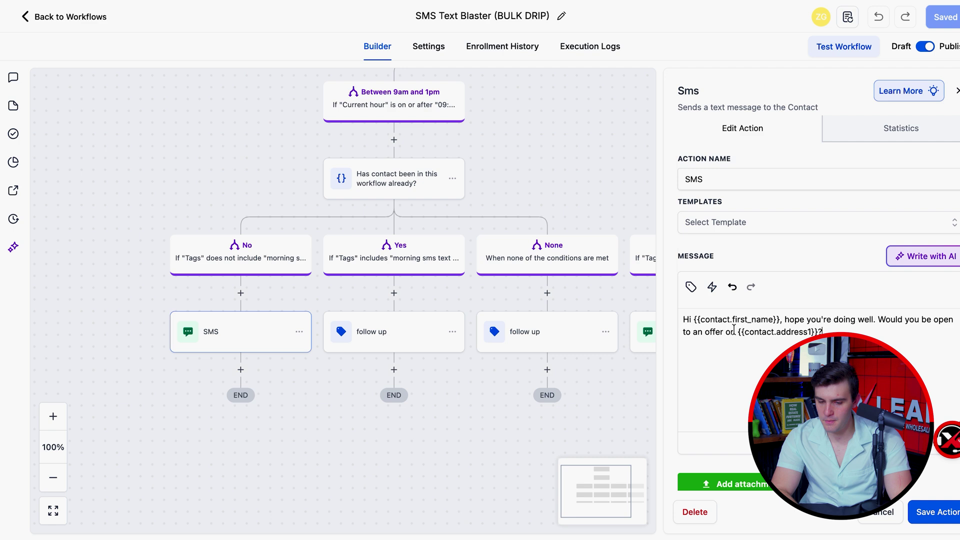
{"action": "scroll", "coordinate": [818, 274], "scroll_direction": "down", "scroll_amount": 3}
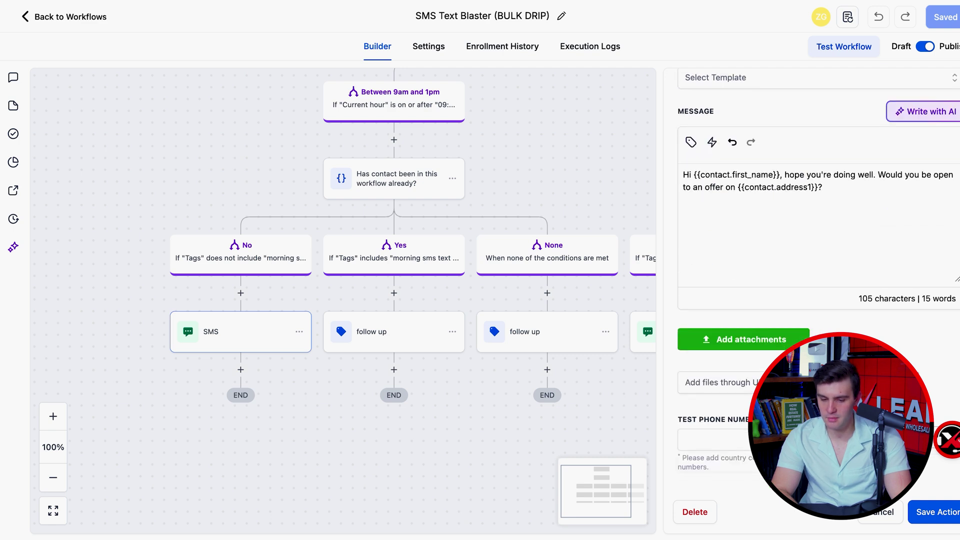
{"action": "left_click", "coordinate": [710, 439]}
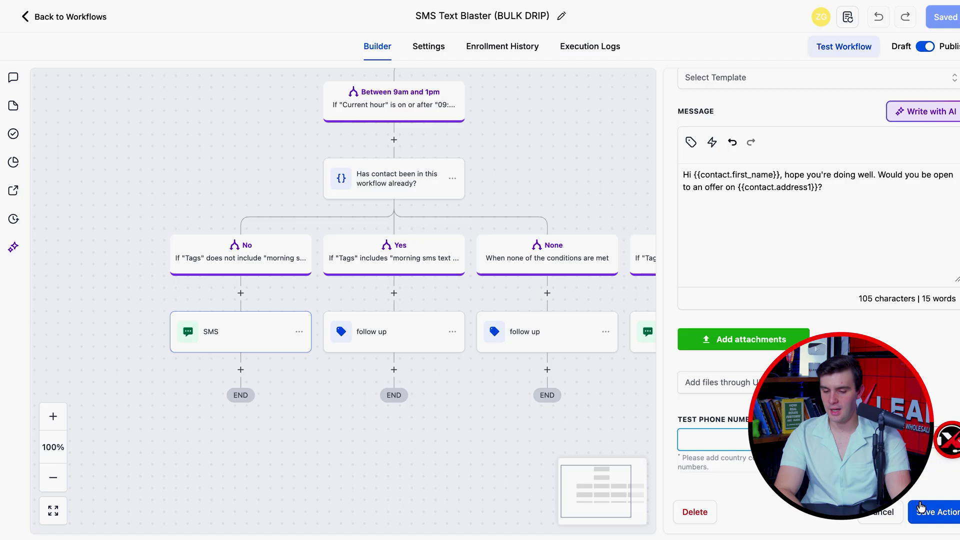
{"action": "left_click", "coordinate": [875, 512]}
{"action": "scroll", "coordinate": [464, 346], "scroll_direction": "right", "scroll_amount": 2}
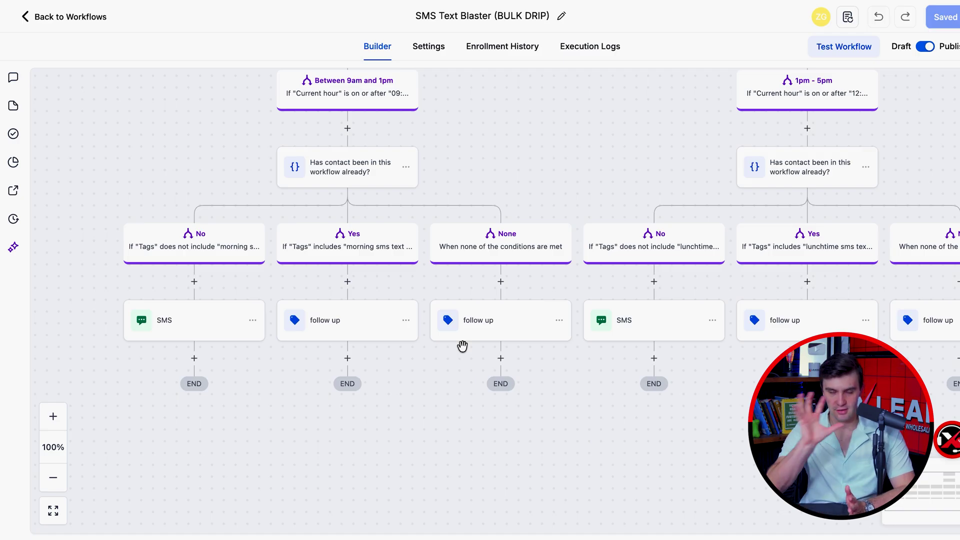
Review the first SMS step's delivery statistics and close its panel
{"action": "left_click", "coordinate": [186, 329]}
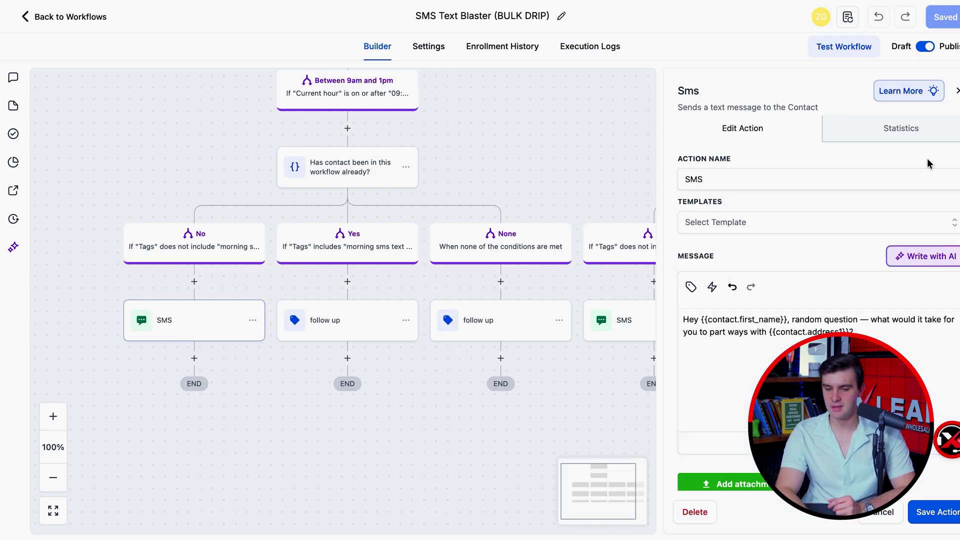
{"action": "left_click", "coordinate": [900, 131]}
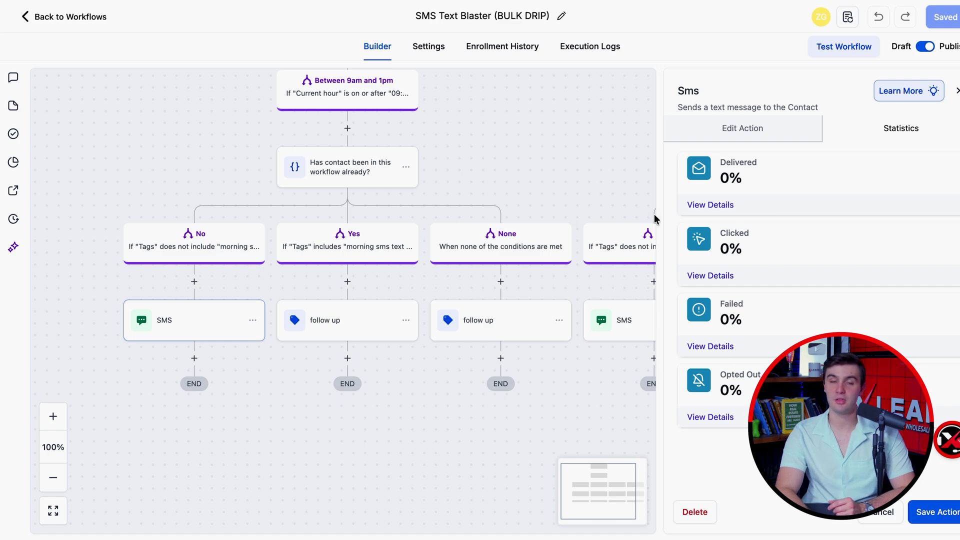
{"action": "left_click", "coordinate": [957, 91]}
{"action": "scroll", "coordinate": [473, 313], "scroll_direction": "right", "scroll_amount": 10}
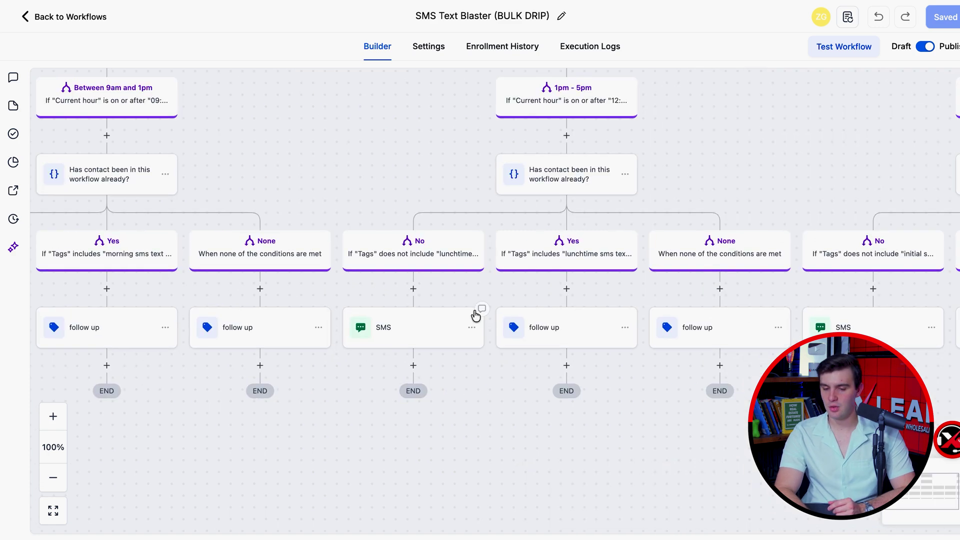
{"action": "scroll", "coordinate": [475, 310], "scroll_direction": "right", "scroll_amount": 5}
Review Phone System messaging analytics, then show the Messaging Compliance opt-out and sender settings
{"action": "left_click", "coordinate": [43, 17]}
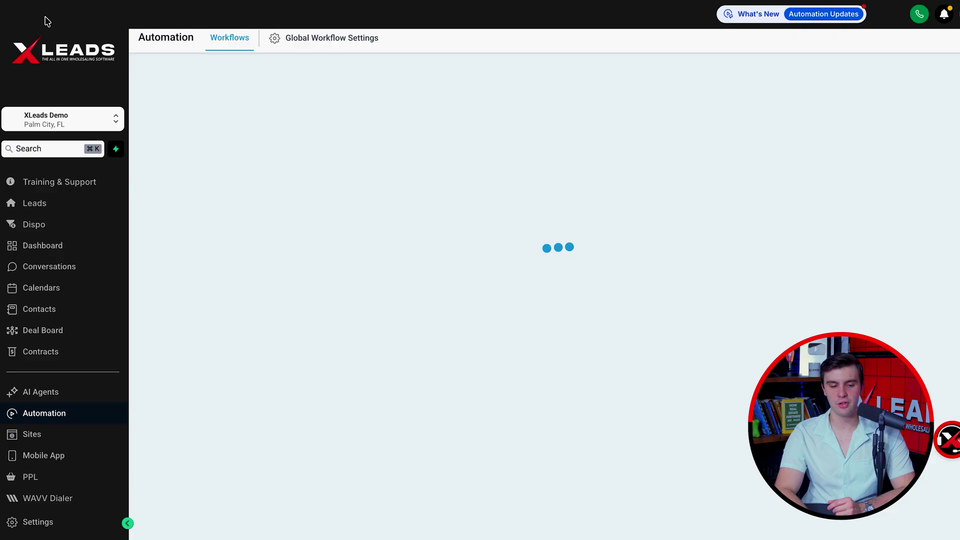
{"action": "left_click", "coordinate": [34, 520]}
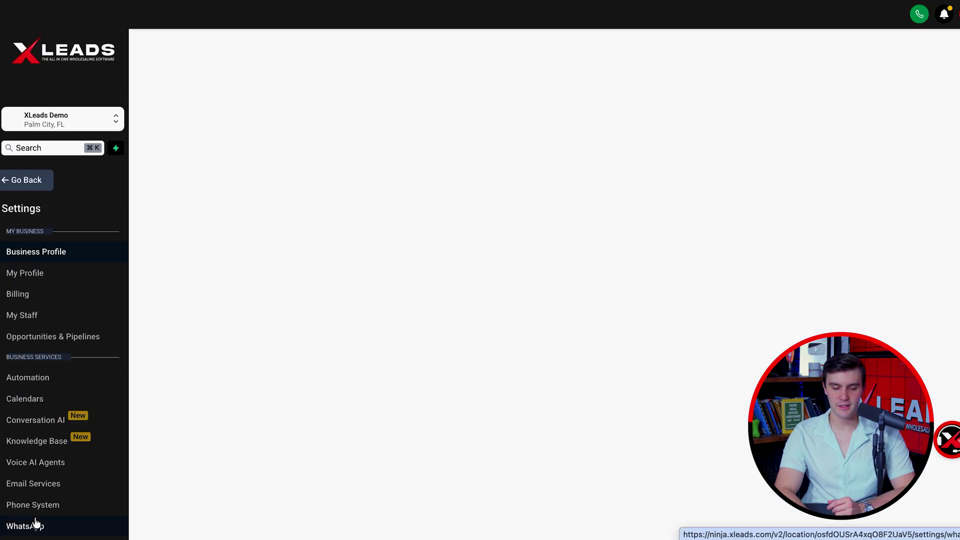
{"action": "left_click", "coordinate": [34, 356]}
{"action": "left_click", "coordinate": [413, 46]}
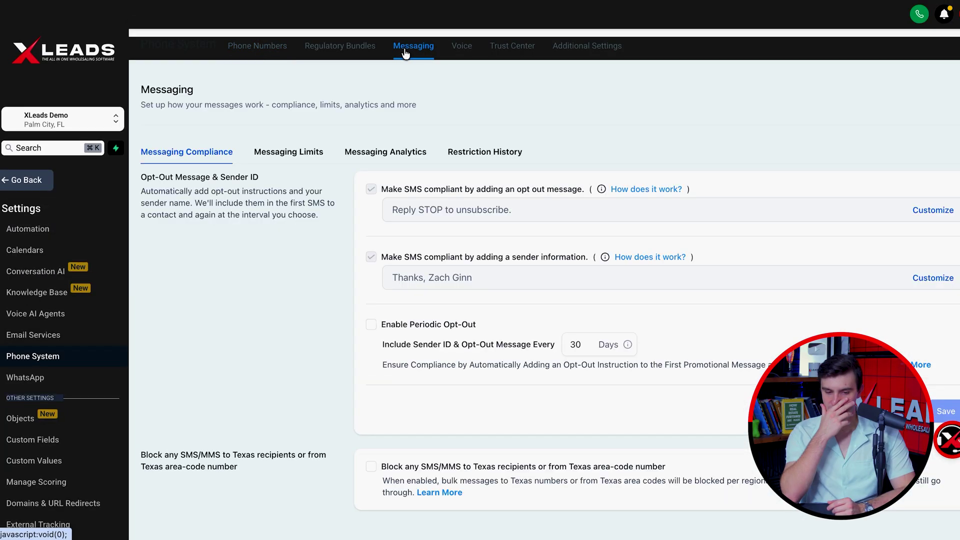
{"action": "left_click", "coordinate": [377, 155]}
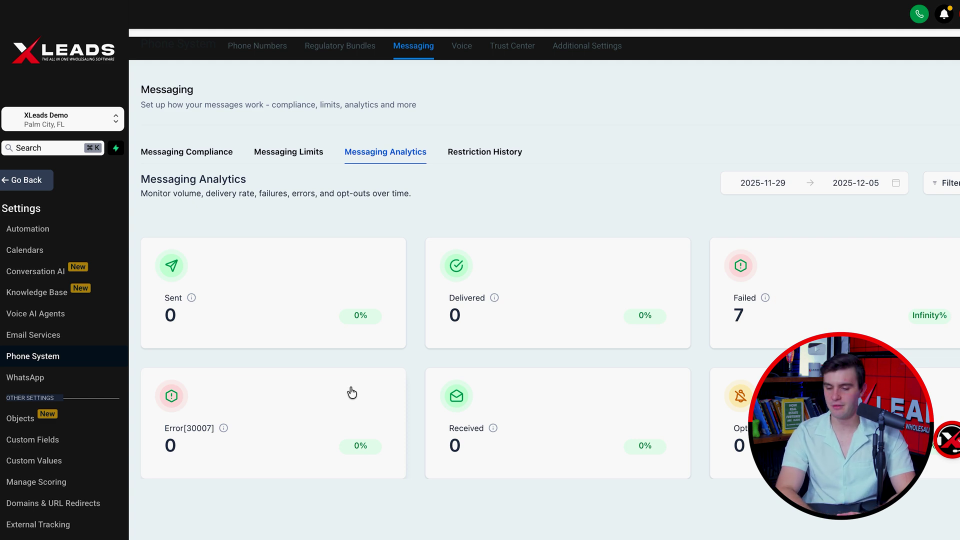
{"action": "left_click", "coordinate": [193, 154]}
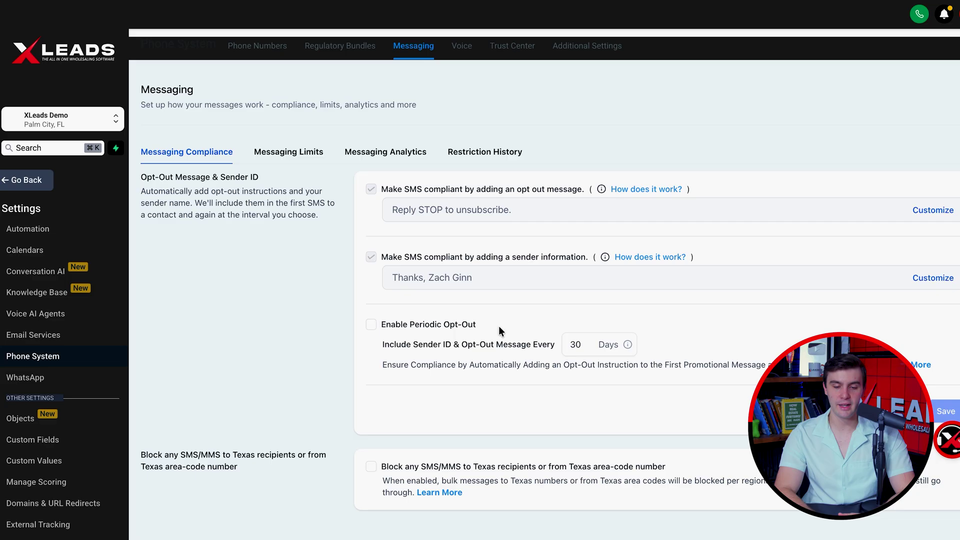
Replace the opt-out message with 'Should I Stop Trying to Give you an Offer?' and save
{"action": "scroll", "coordinate": [550, 270], "scroll_direction": "down", "scroll_amount": 1}
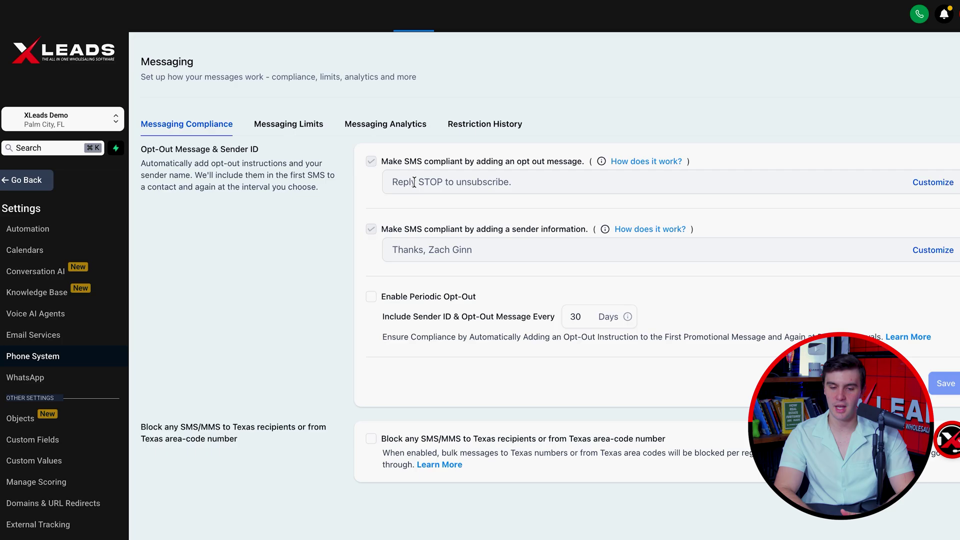
{"action": "left_click", "coordinate": [921, 182]}
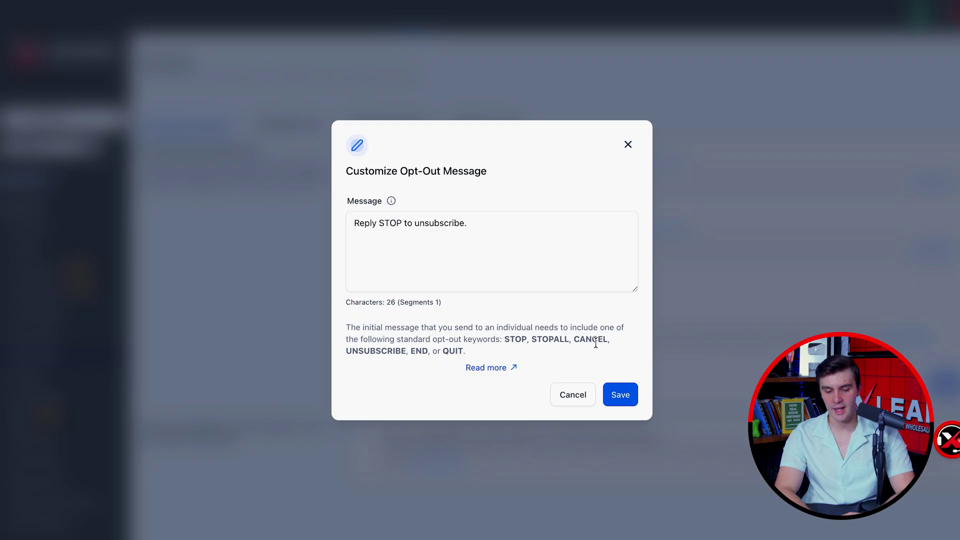
{"action": "left_click", "coordinate": [419, 269]}
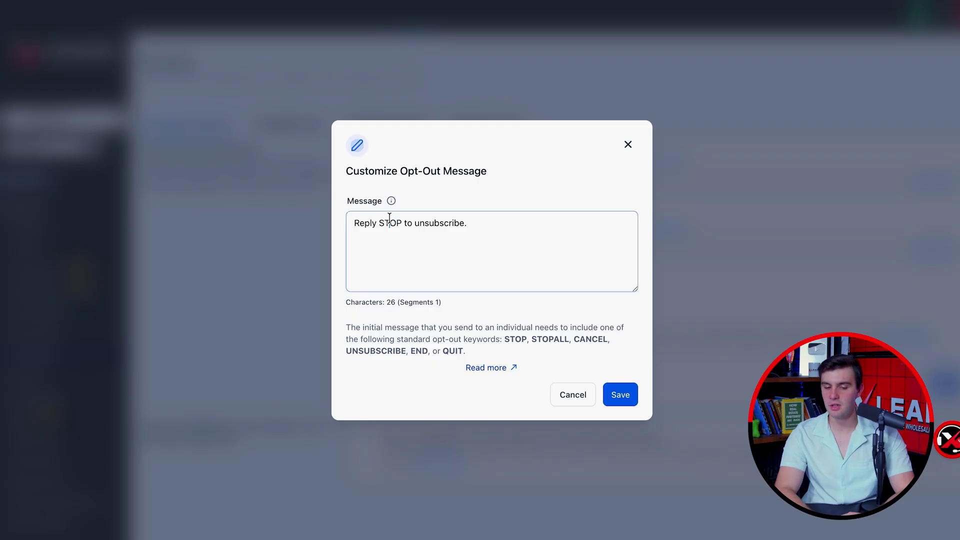
{"action": "key", "text": "ctrl+a"}
{"action": "type", "text": "Should I Stop Trying "}
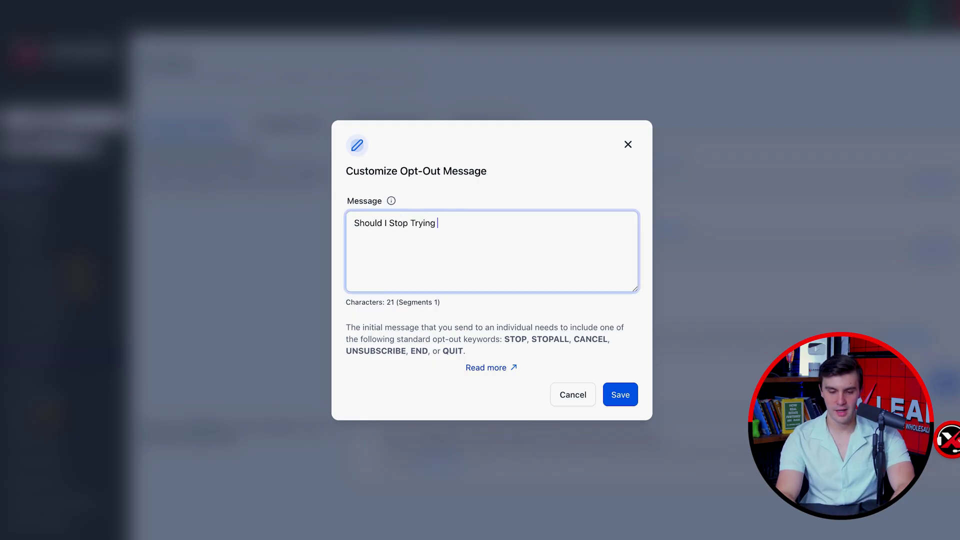
{"action": "type", "text": "to Give you an Offer?"}
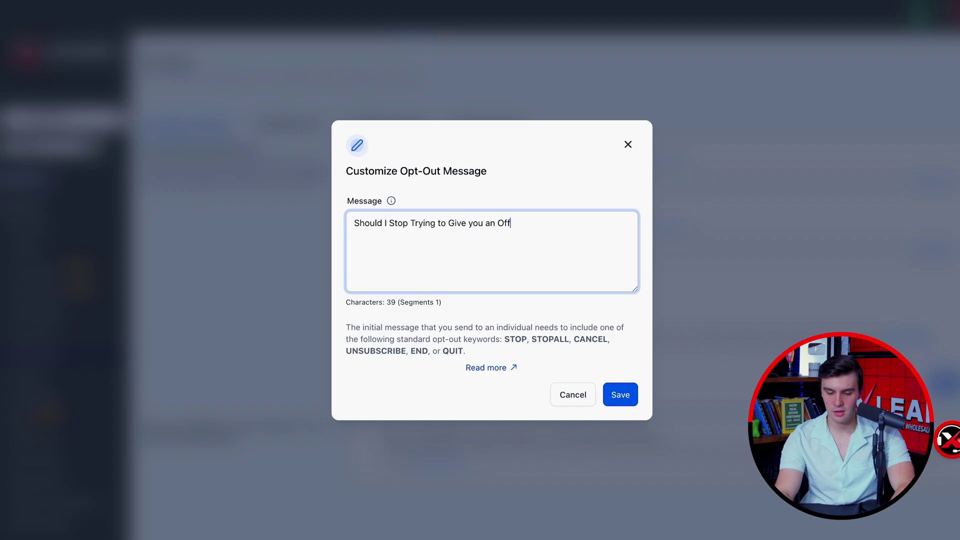
{"action": "left_click", "coordinate": [620, 403]}
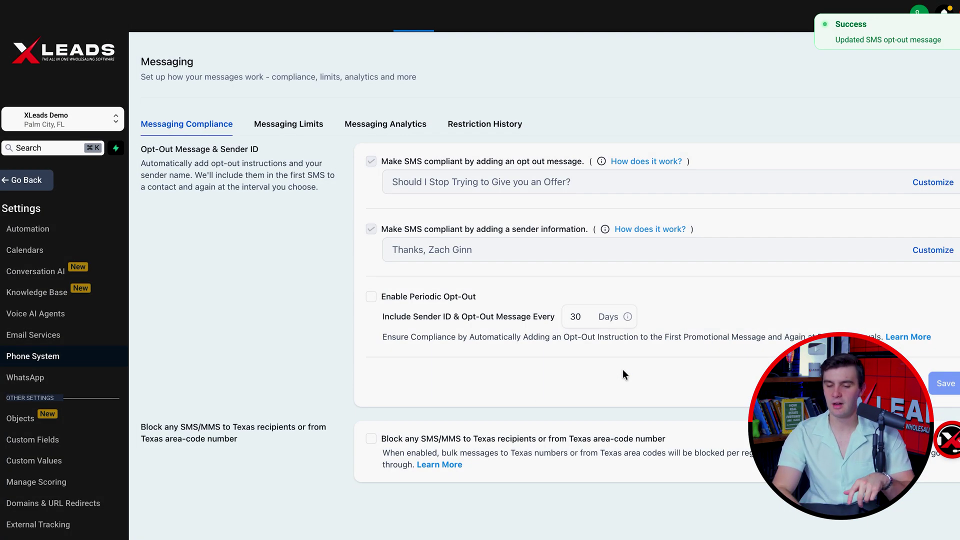
Revise the opt-out message to 'Press Stop to End Texts', save, and open sender ID settings
{"action": "left_click", "coordinate": [924, 183]}
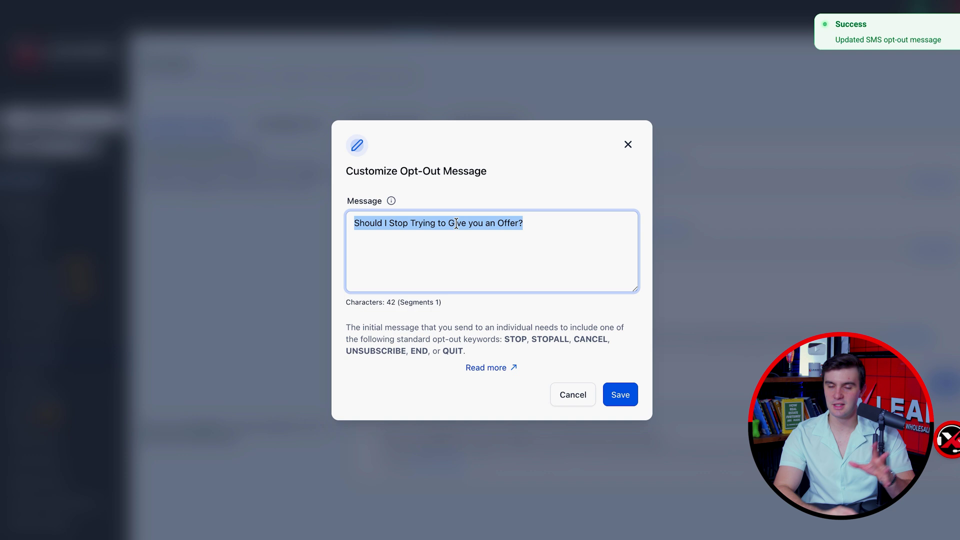
{"action": "type", "text": "Press Stop to End Texts"}
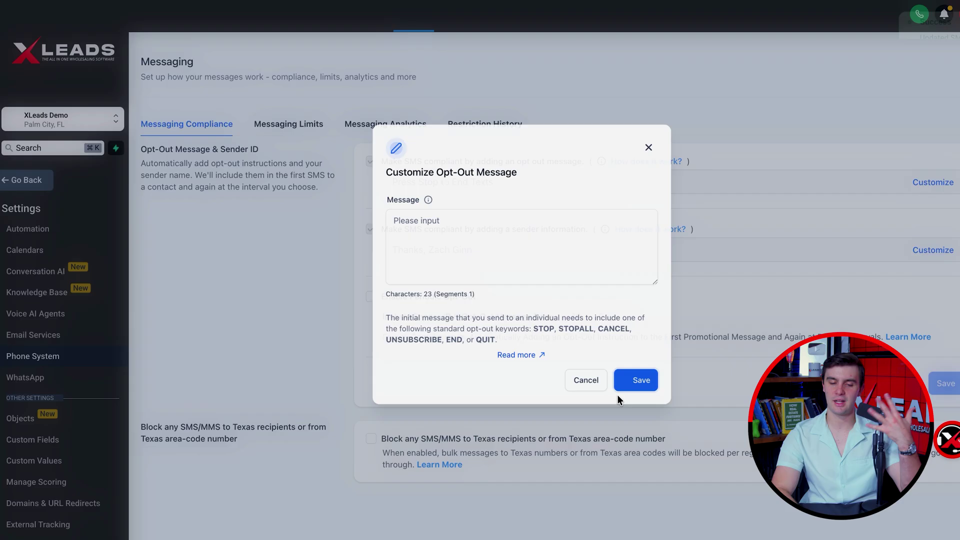
{"action": "left_click", "coordinate": [622, 394]}
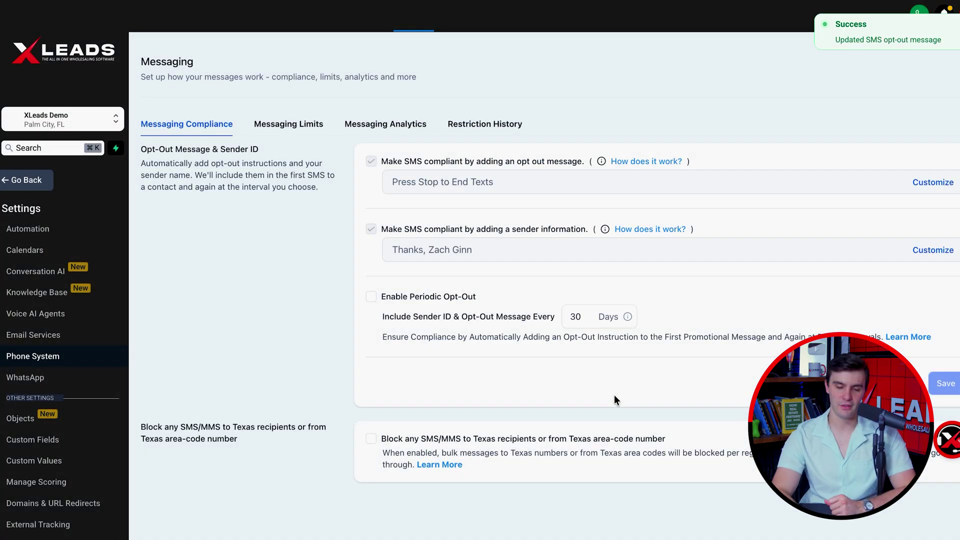
{"action": "left_click", "coordinate": [932, 250]}
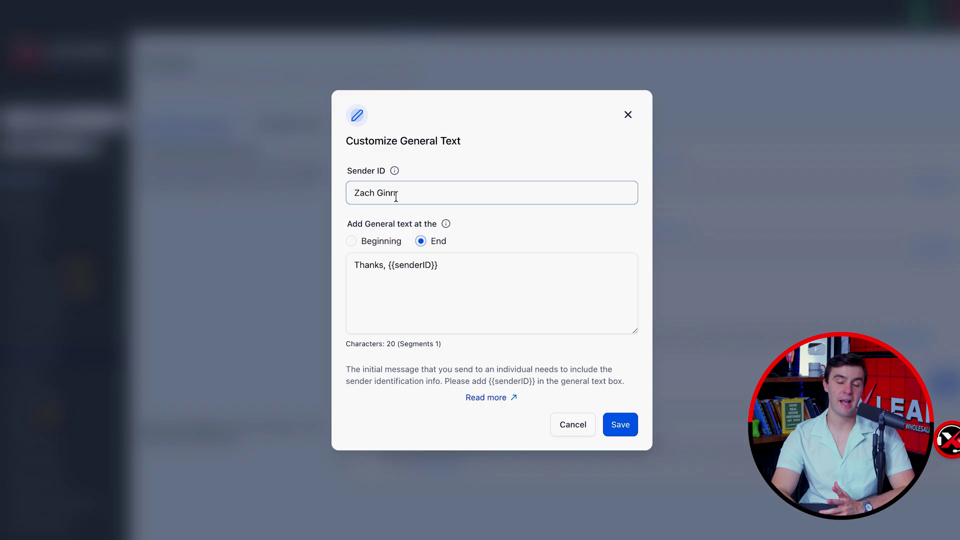
Close the Customize General Text sender ID dialog without changes
{"action": "left_click", "coordinate": [626, 115]}
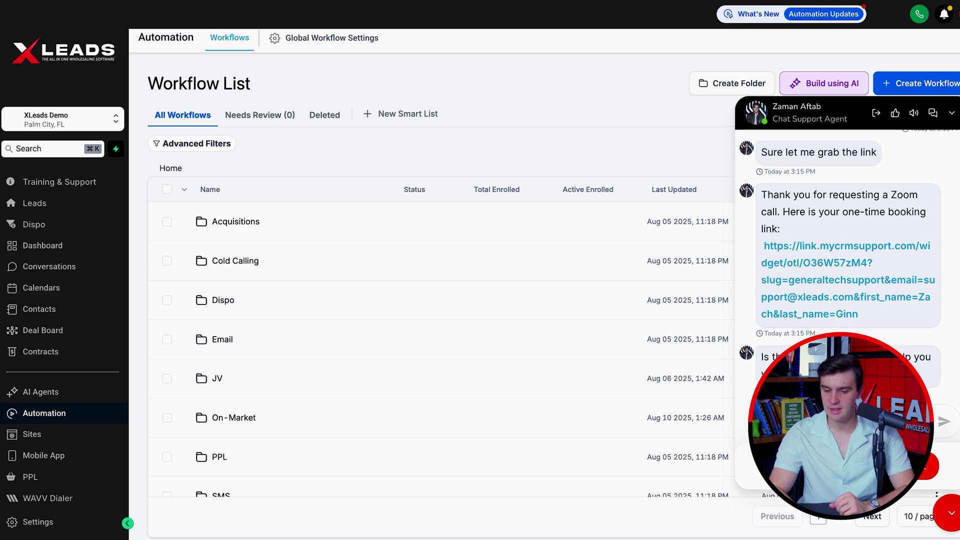
Open the support chat's booking link to view the Tech Support Calendar's 15-minute Zoom slots for Tue, Dec 9, 2025
{"action": "left_click", "coordinate": [839, 304]}
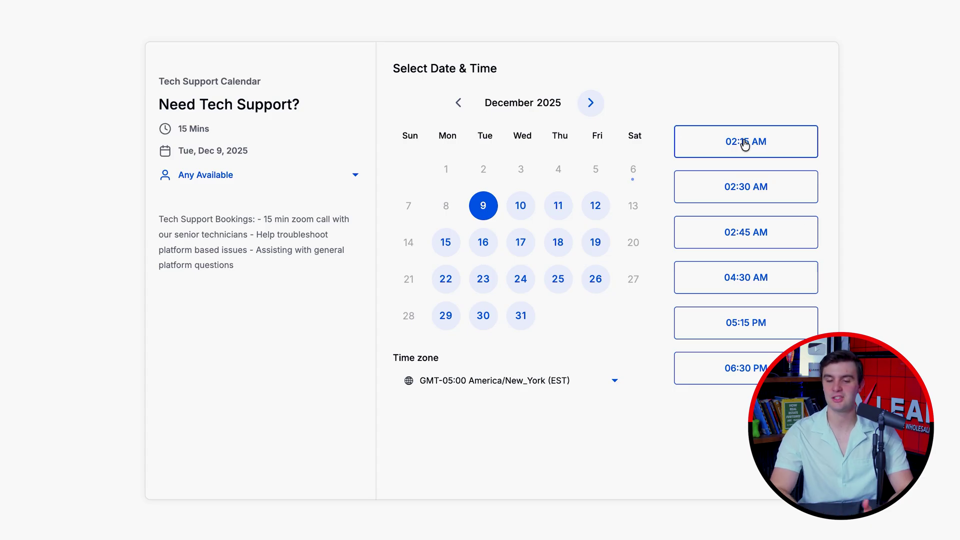
{"action": "scroll", "coordinate": [734, 234], "scroll_direction": "up", "scroll_amount": 1}
{"action": "scroll", "coordinate": [734, 234], "scroll_direction": "down", "scroll_amount": 1}
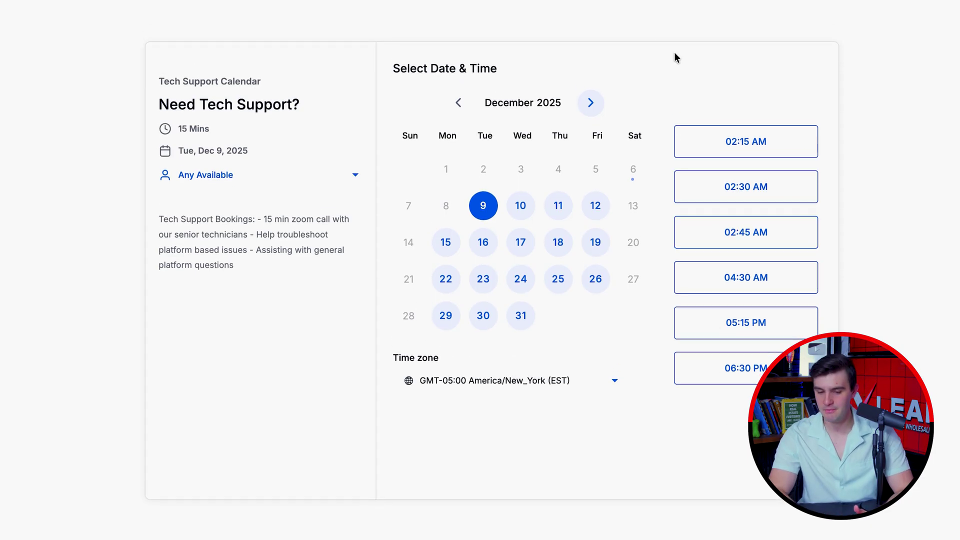